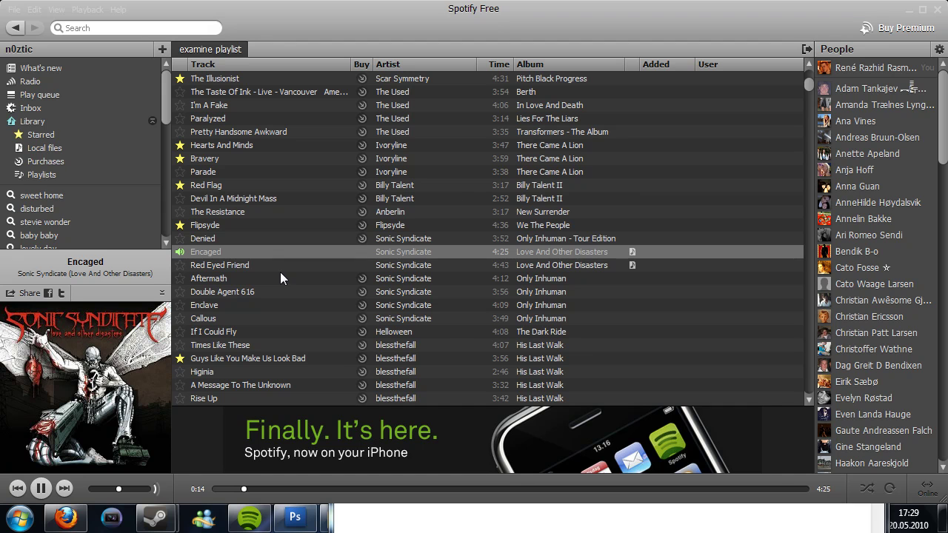
Switch from Spotify to the Photoshop window holding the darkened portrait
{"action": "left_click", "coordinate": [286, 516]}
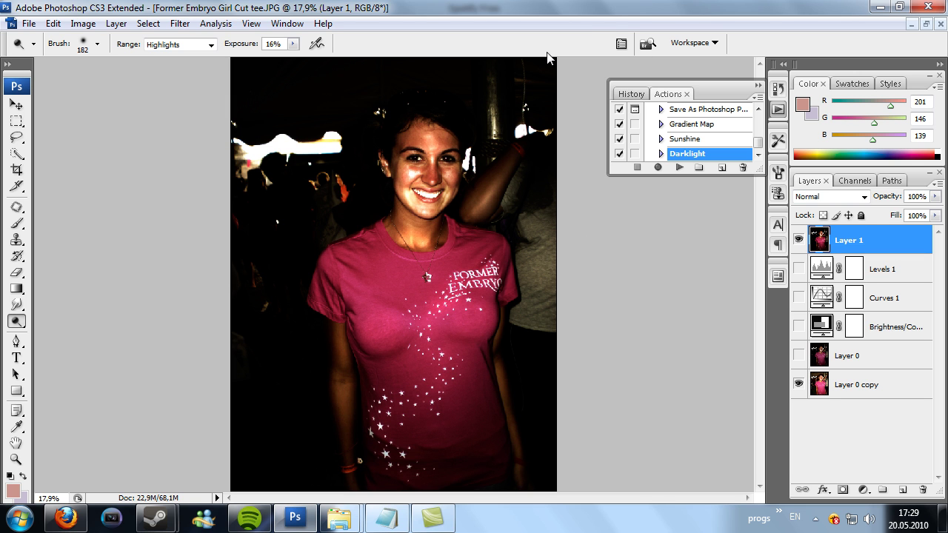
Close the darkened portrait without saving and reopen Former Embryo Girl Cut tee.JPG from Nedlastinger
{"action": "left_click", "coordinate": [941, 24]}
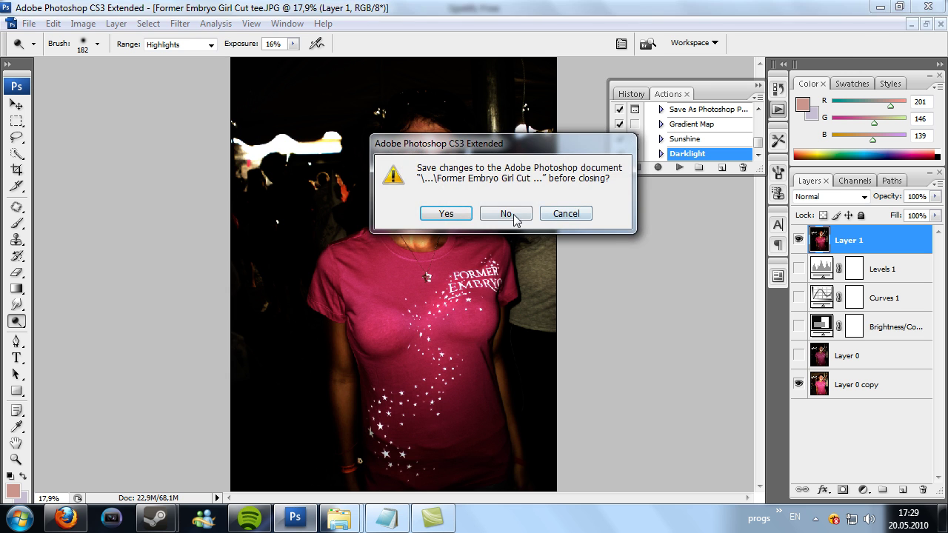
{"action": "left_click", "coordinate": [514, 215]}
{"action": "mouse_move", "coordinate": [339, 518]}
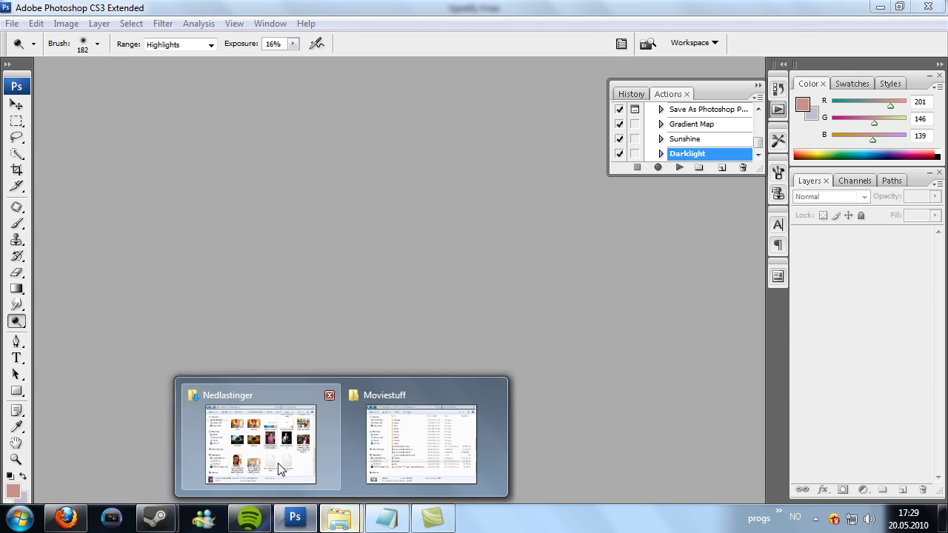
{"action": "left_click", "coordinate": [279, 462]}
{"action": "left_click_drag", "start_coordinate": [731, 236], "coordinate": [260, 288]}
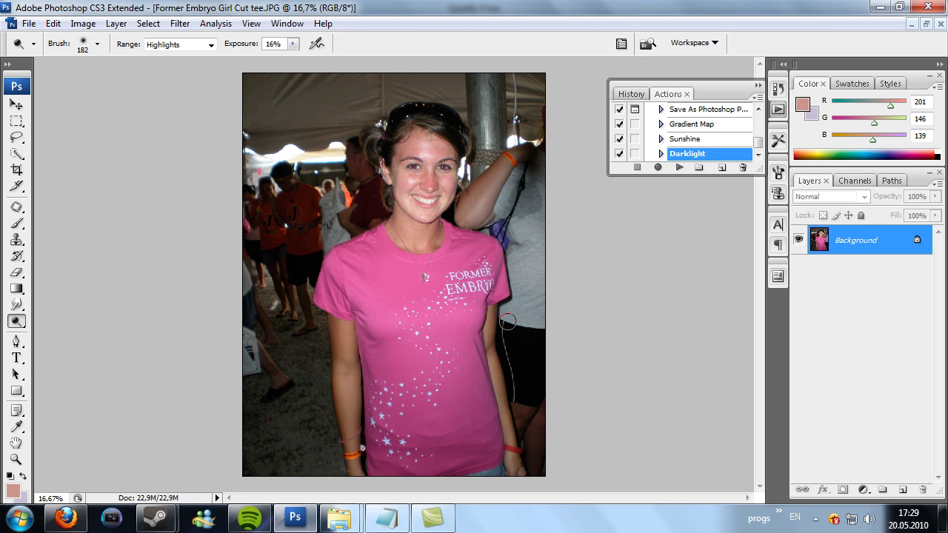
Unlock Background as Layer 0, duplicate it as Layer 0 copy, and zoom in on the face
{"action": "double_click", "coordinate": [856, 241]}
{"action": "key", "text": "Return"}
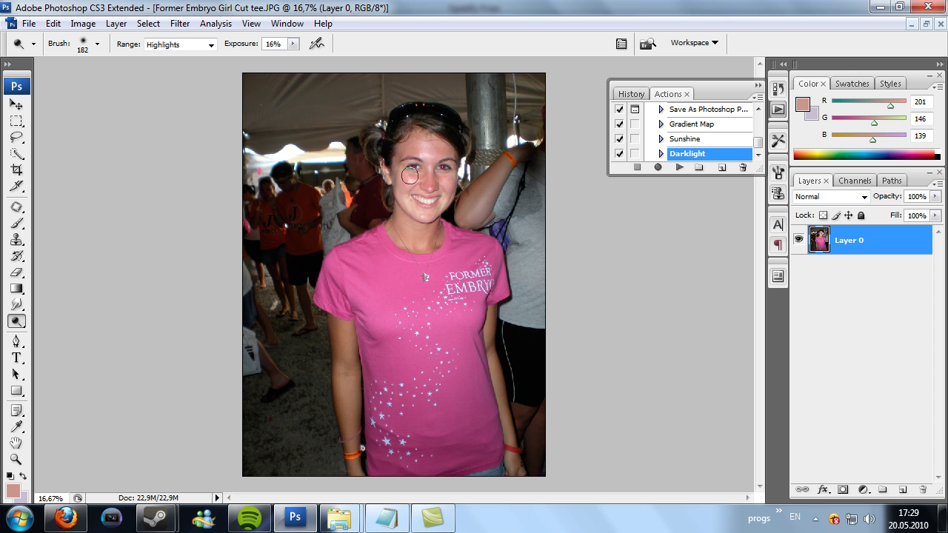
{"action": "key", "text": "ctrl+j"}
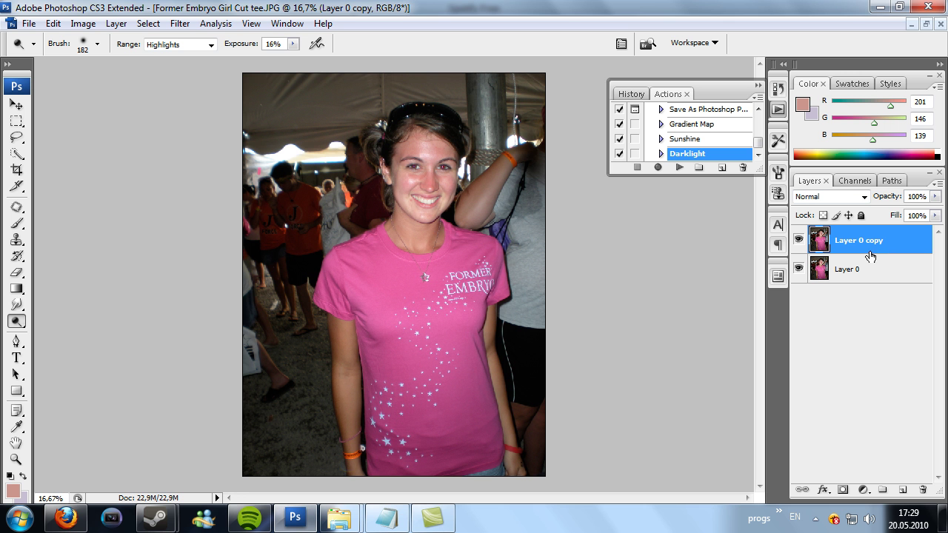
{"action": "scroll", "coordinate": [382, 188], "scroll_direction": "up", "scroll_amount": 3}
{"action": "scroll", "coordinate": [421, 167], "scroll_direction": "up", "scroll_amount": 1}
With the Brush at about 71% opacity, paint sampled cheek skin over the red spot by the mouth
{"action": "scroll", "coordinate": [421, 163], "scroll_direction": "up", "scroll_amount": 3}
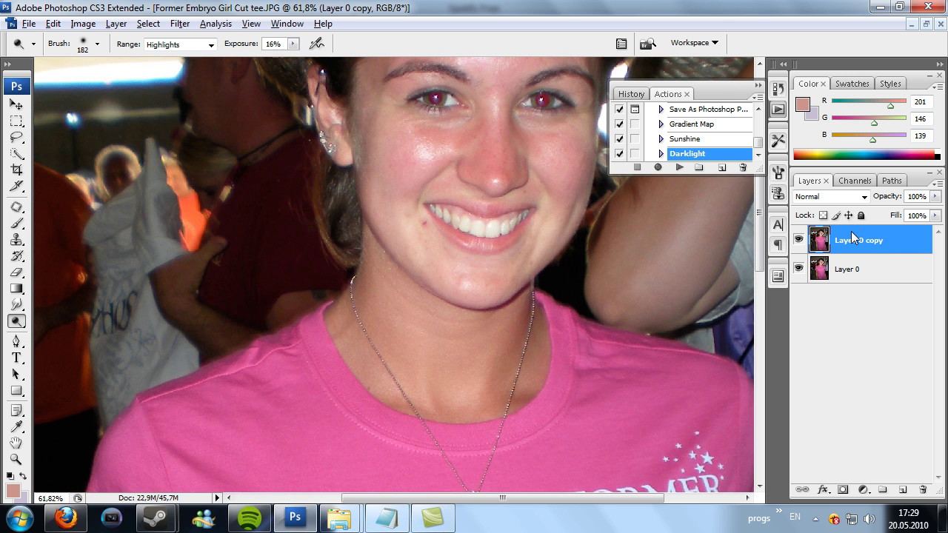
{"action": "left_click", "coordinate": [16, 223]}
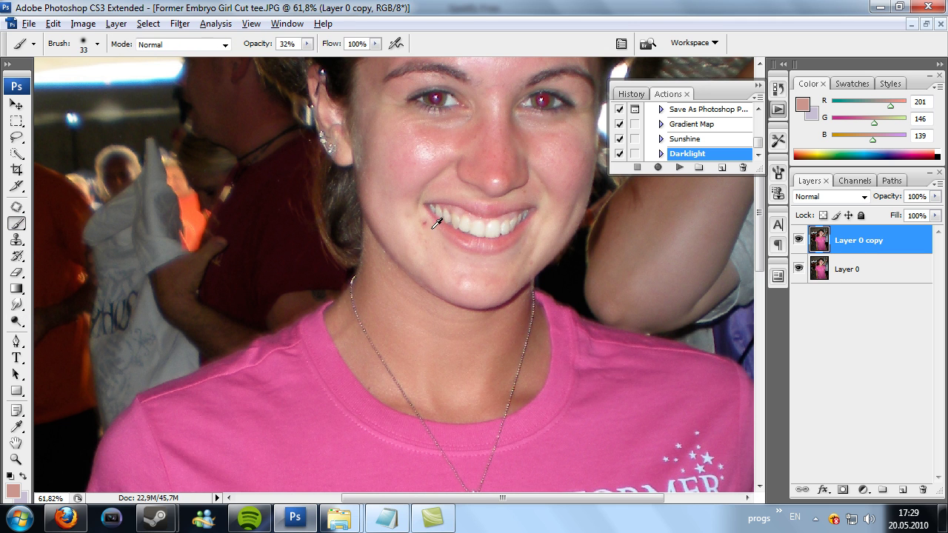
{"action": "scroll", "coordinate": [437, 224], "scroll_direction": "up", "scroll_amount": 5}
{"action": "left_click", "coordinate": [758, 85]}
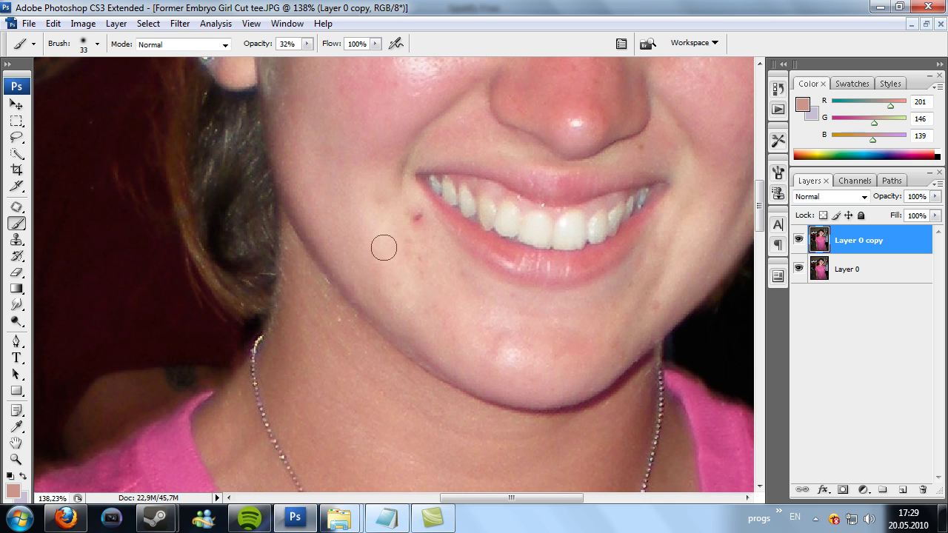
{"action": "left_click", "coordinate": [427, 228], "text": "alt"}
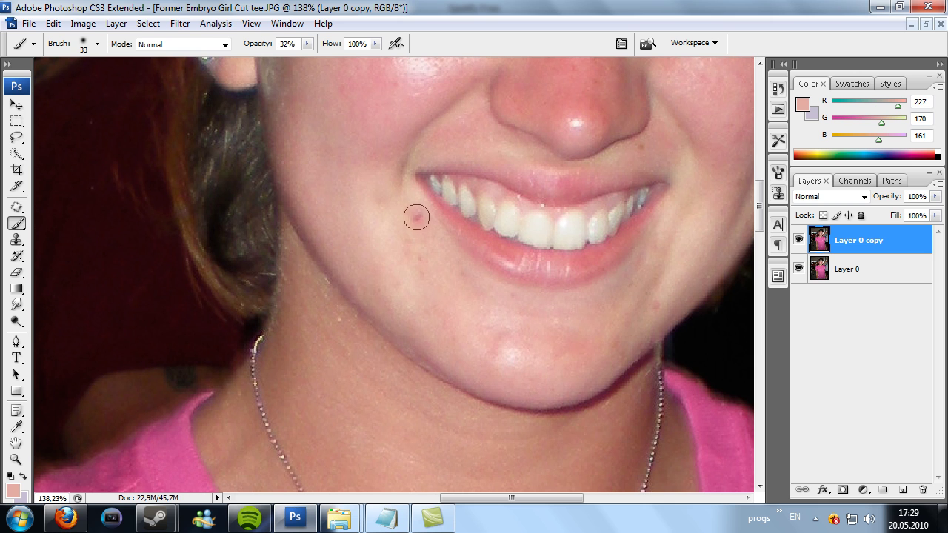
{"action": "mouse_move", "coordinate": [256, 46]}
{"action": "left_mouse_down"}
{"action": "mouse_move", "coordinate": [278, 46]}
{"action": "mouse_move", "coordinate": [252, 46]}
{"action": "mouse_move", "coordinate": [260, 47]}
{"action": "left_mouse_up"}
{"action": "left_click", "coordinate": [432, 231], "text": "alt"}
{"action": "left_click", "coordinate": [420, 221]}
{"action": "left_click", "coordinate": [419, 220]}
Sample skin tones from cheek, lip corner and chin, lowering brush opacity to about 59%
{"action": "scroll", "coordinate": [411, 237], "scroll_direction": "down", "scroll_amount": 1}
{"action": "left_click", "coordinate": [610, 167], "text": "alt"}
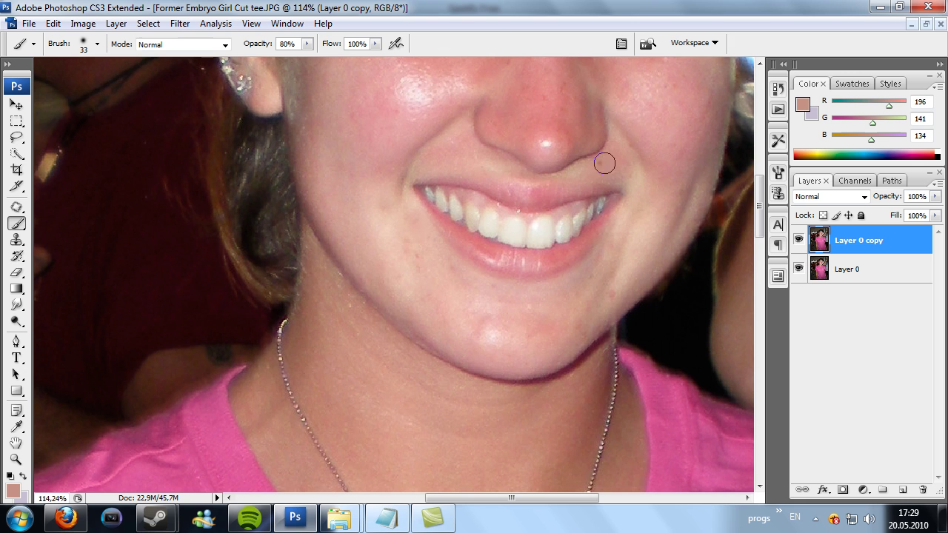
{"action": "left_click", "coordinate": [391, 217], "text": "alt"}
{"action": "left_click", "coordinate": [431, 262], "text": "alt"}
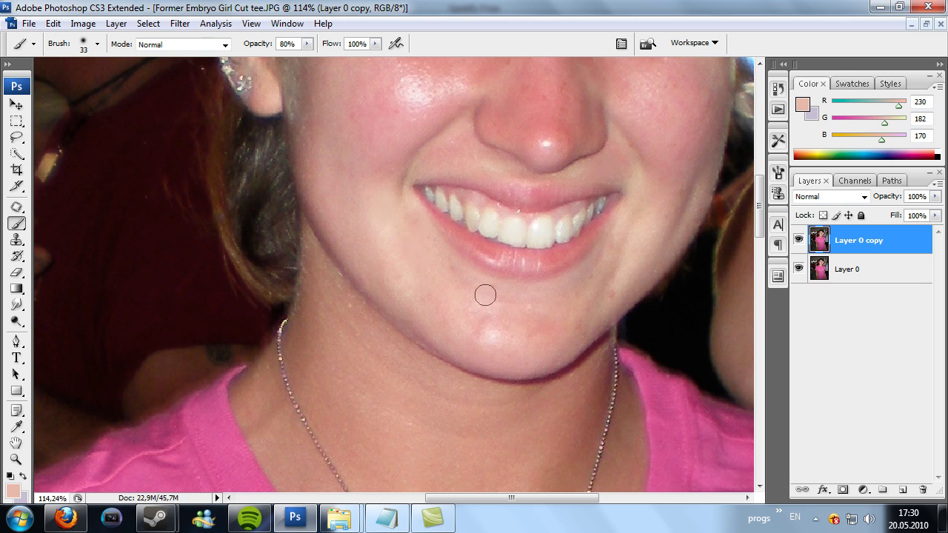
{"action": "left_click", "coordinate": [454, 277], "text": "alt"}
{"action": "left_click", "coordinate": [611, 248], "text": "alt"}
{"action": "left_click", "coordinate": [628, 275], "text": "alt"}
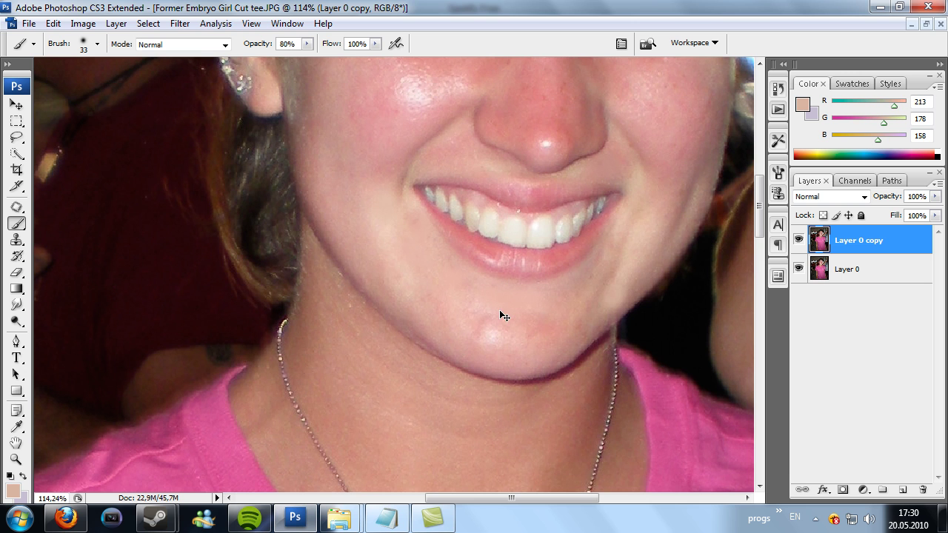
{"action": "left_click_drag", "start_coordinate": [260, 44], "coordinate": [248, 51]}
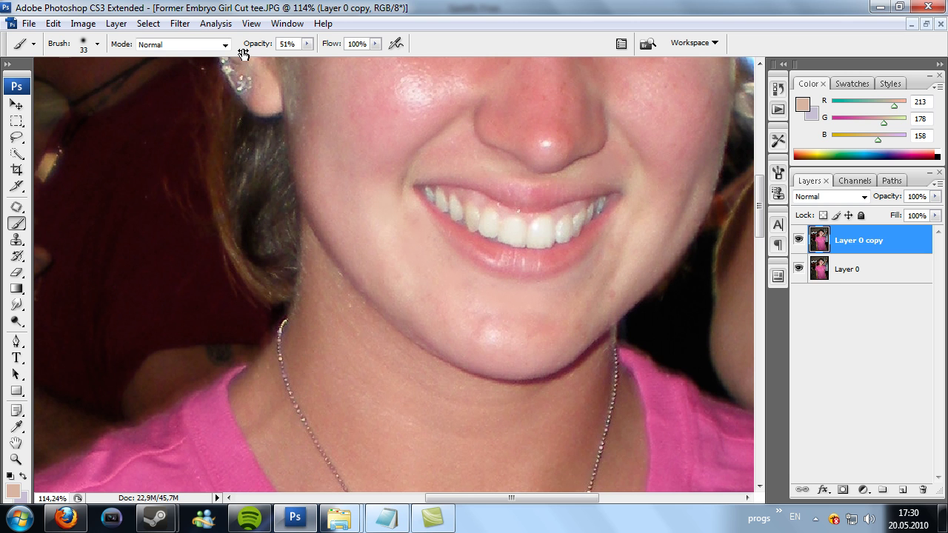
{"action": "left_click", "coordinate": [330, 91], "text": "alt"}
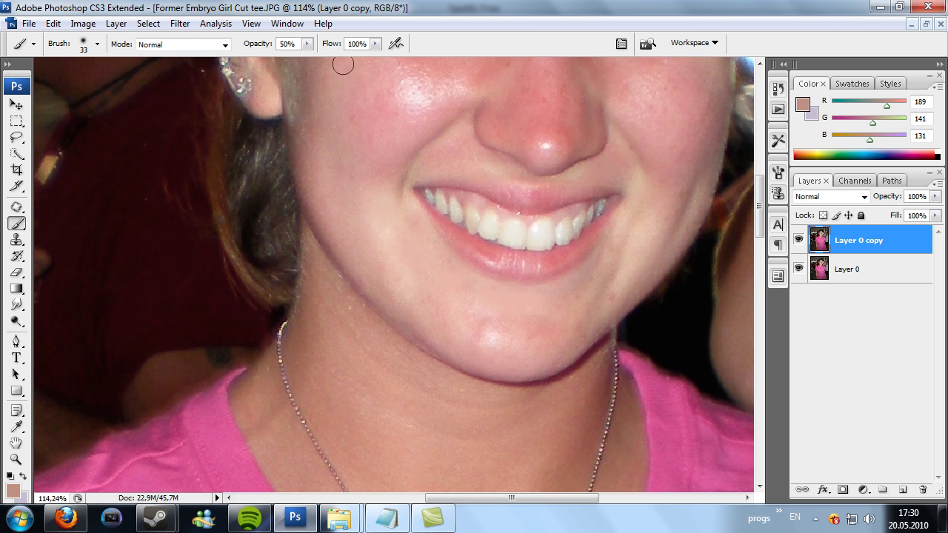
{"action": "left_click_drag", "start_coordinate": [759, 212], "coordinate": [759, 175]}
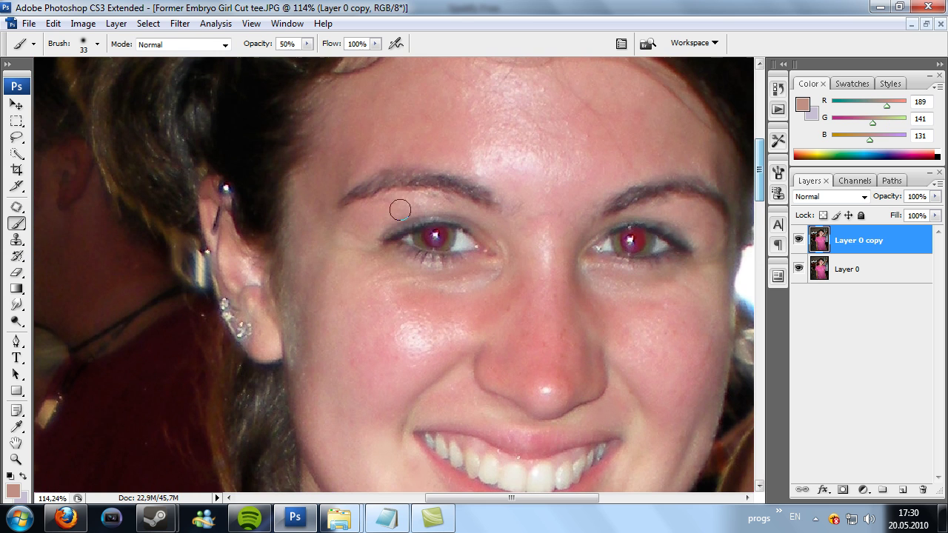
Paint sampled skin over the side of the nose, then sample a jaw-area tone (R189, G143, B127)
{"action": "left_click", "coordinate": [325, 197], "text": "alt"}
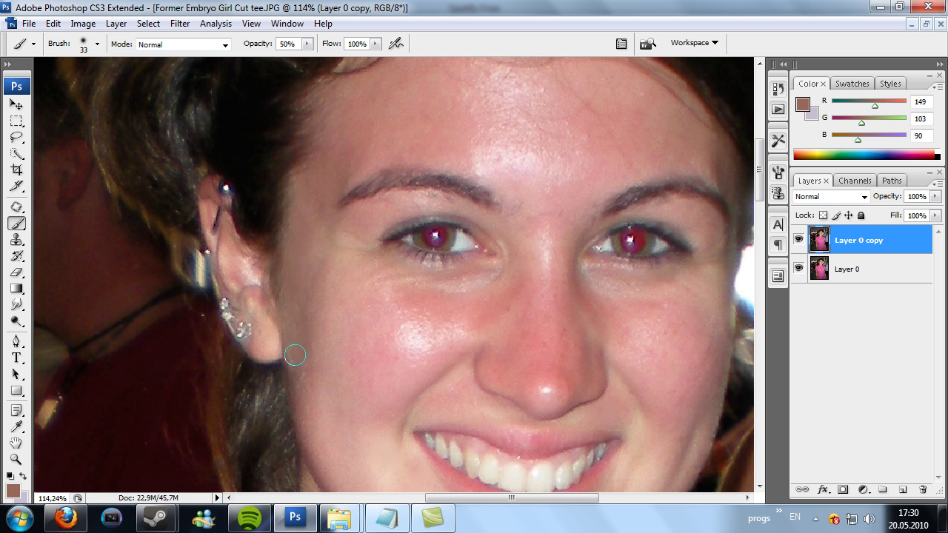
{"action": "left_click", "coordinate": [544, 346], "text": "alt"}
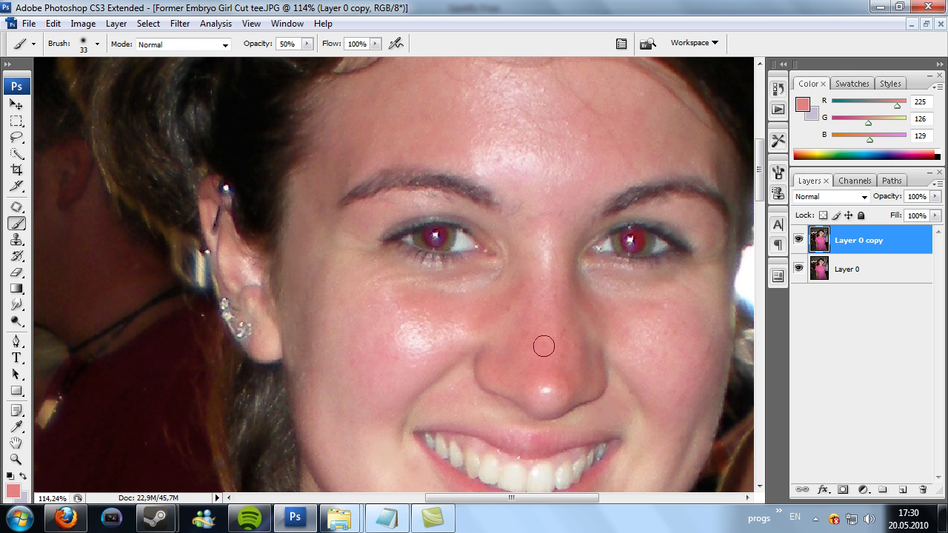
{"action": "left_click_drag", "start_coordinate": [564, 324], "coordinate": [567, 336]}
{"action": "left_click", "coordinate": [556, 266], "text": "alt"}
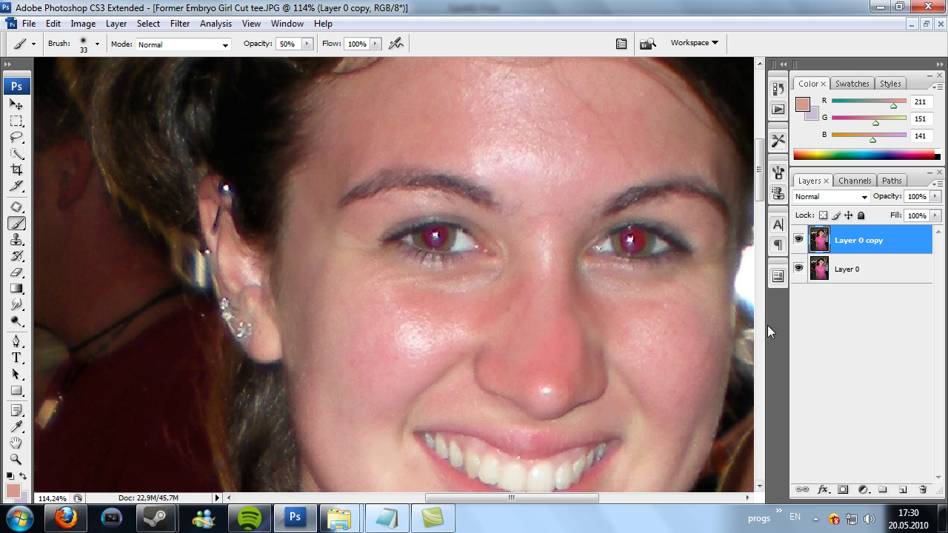
{"action": "scroll", "coordinate": [761, 199], "scroll_direction": "down", "scroll_amount": 5}
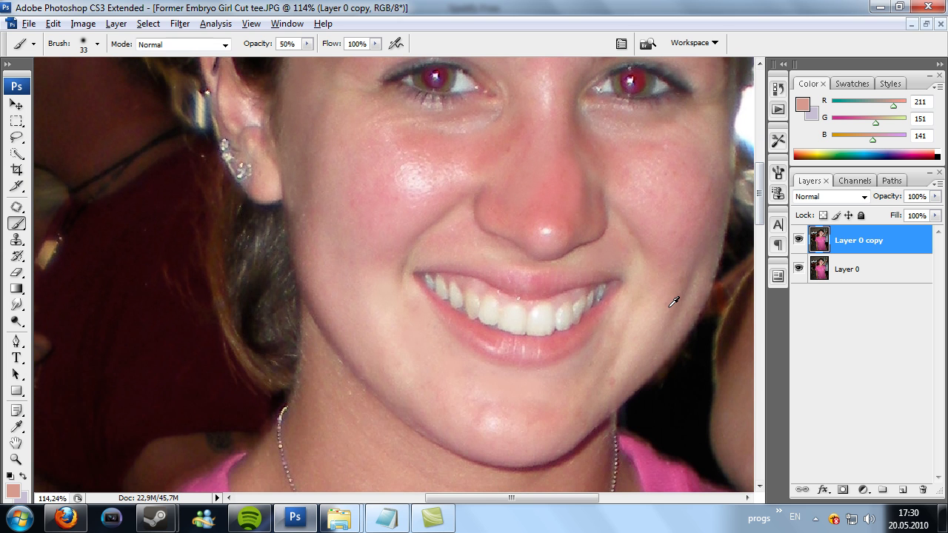
{"action": "left_click", "coordinate": [668, 334], "text": "alt"}
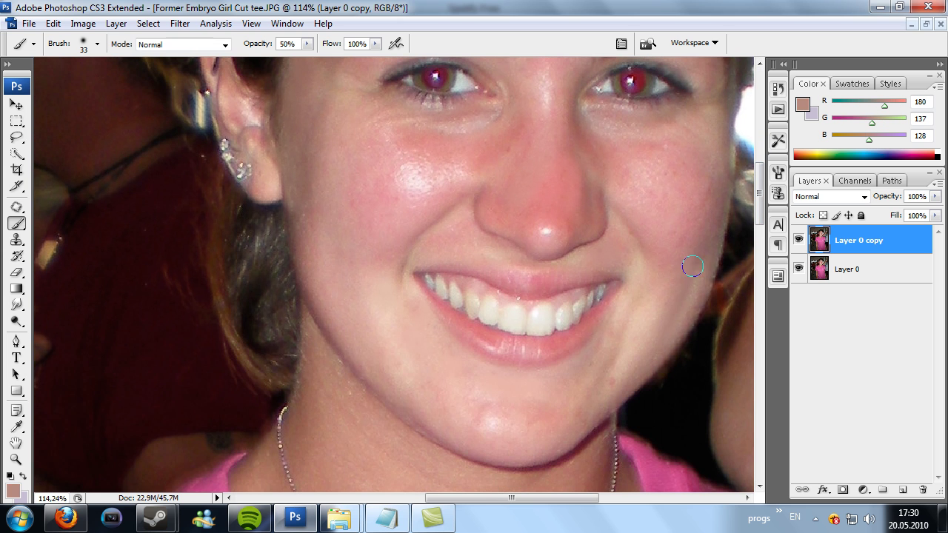
{"action": "left_click", "coordinate": [642, 314], "text": "alt"}
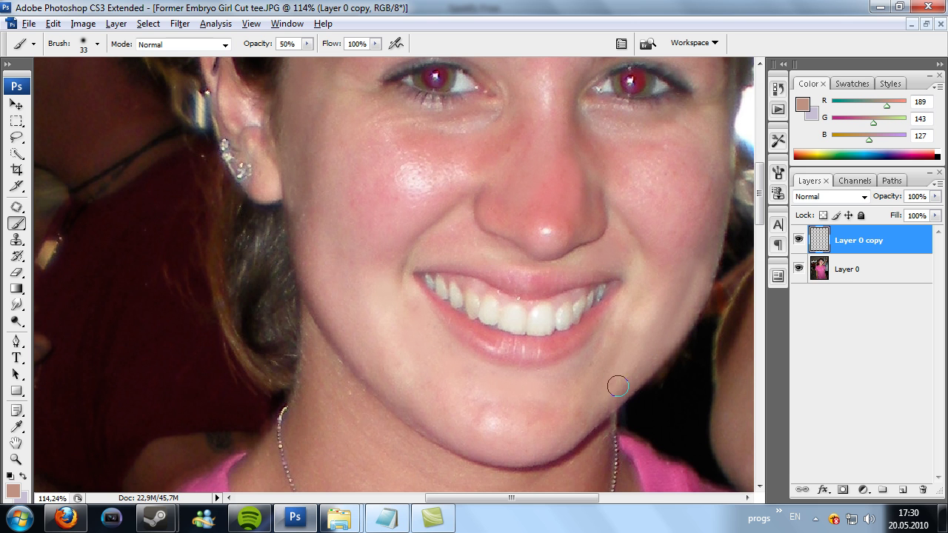
{"action": "left_click", "coordinate": [643, 314], "text": "alt"}
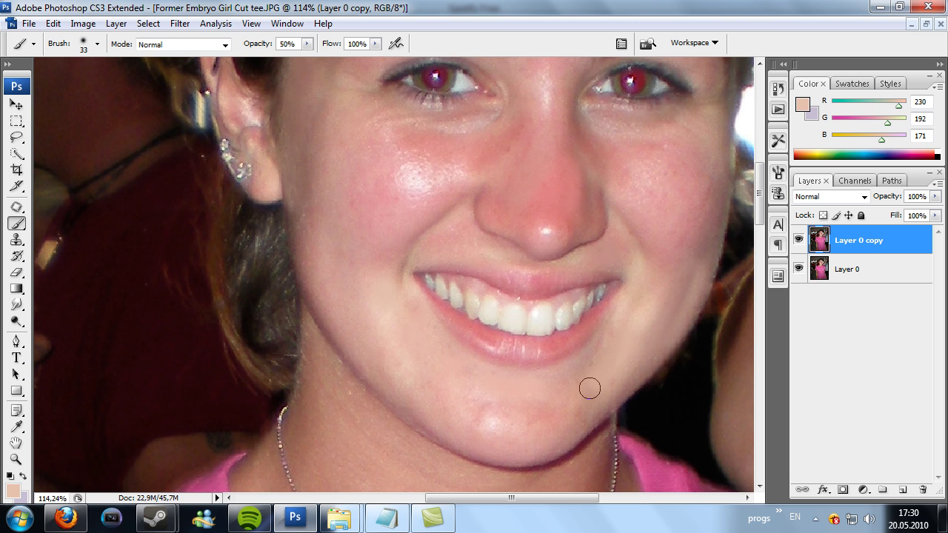
{"action": "left_click_drag", "start_coordinate": [762, 193], "coordinate": [762, 212]}
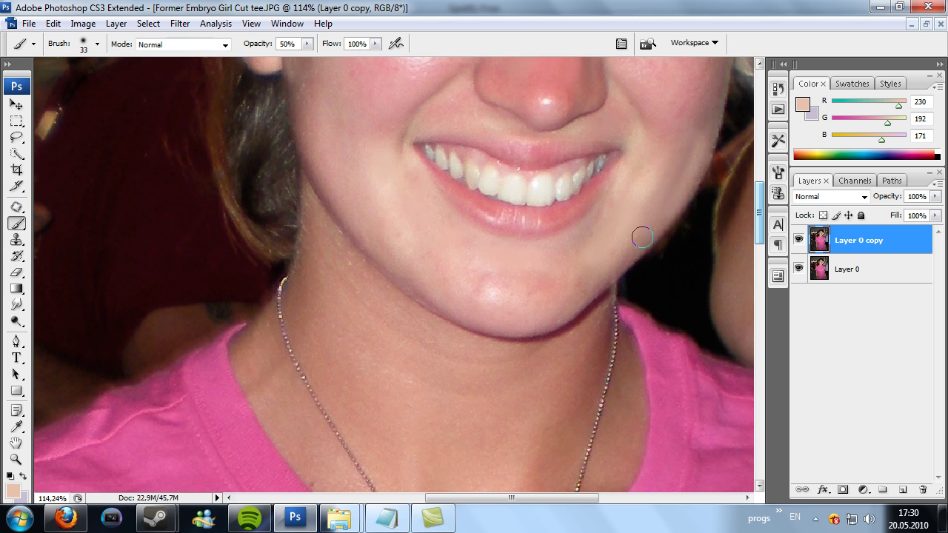
{"action": "left_click", "coordinate": [509, 297], "text": "alt"}
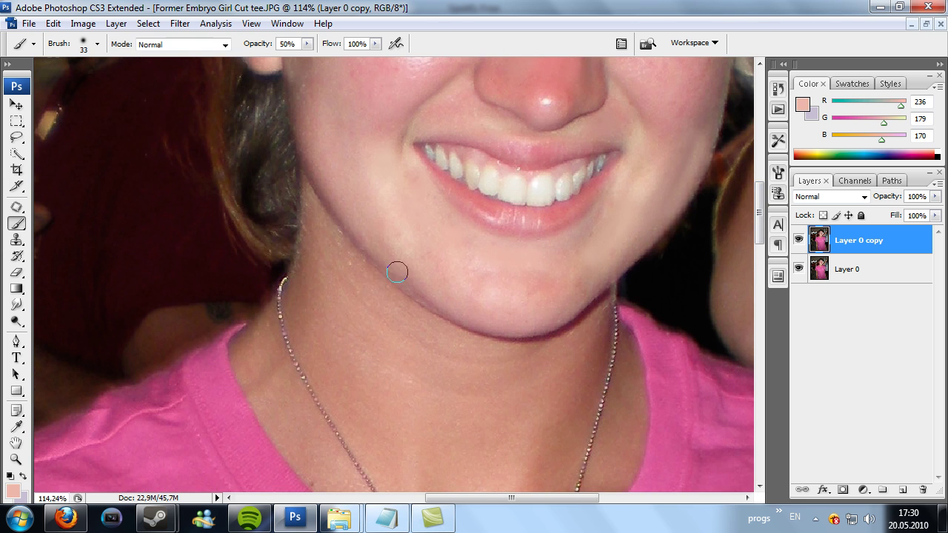
{"action": "left_click", "coordinate": [383, 325], "text": "alt"}
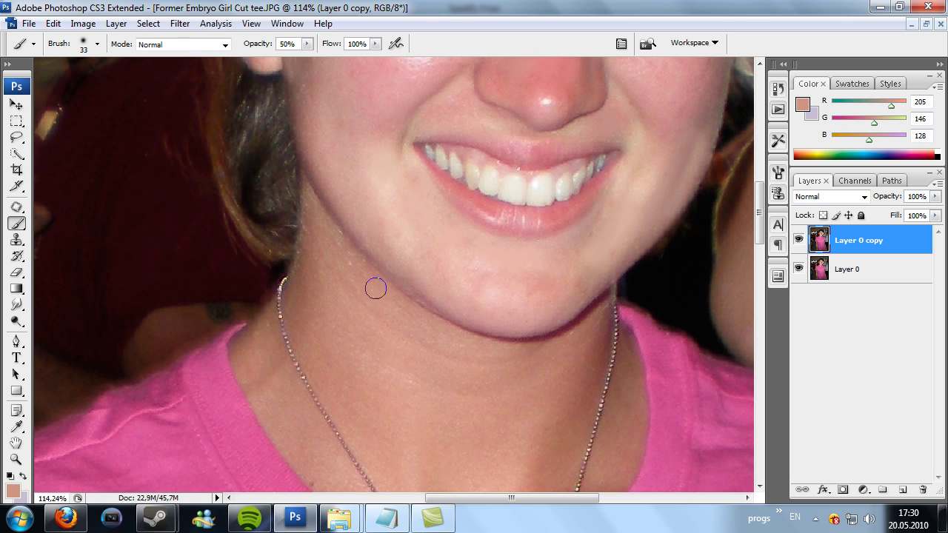
{"action": "left_click_drag", "start_coordinate": [308, 214], "coordinate": [298, 307]}
{"action": "key", "text": "ctrl+z"}
{"action": "key", "text": "2"}
{"action": "key", "text": "5"}
{"action": "left_click_drag", "start_coordinate": [314, 216], "coordinate": [297, 272]}
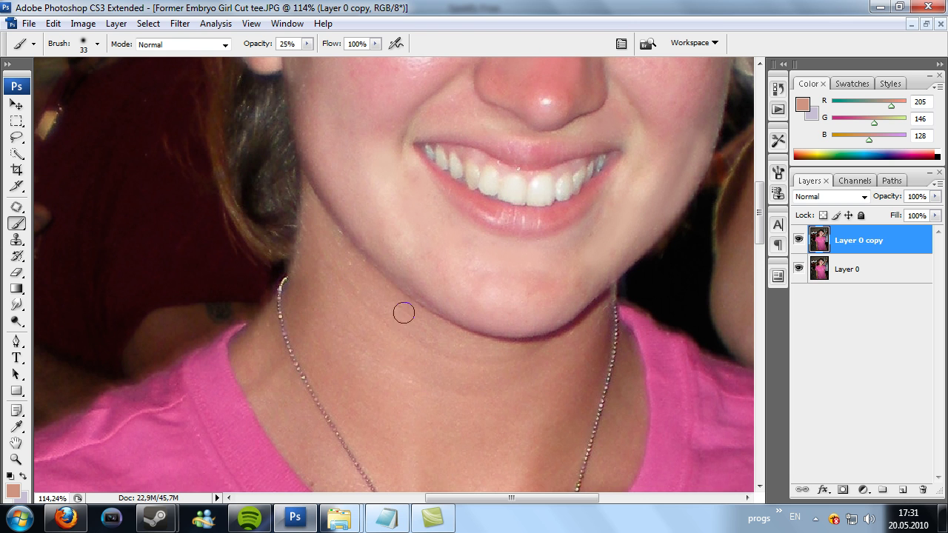
{"action": "scroll", "coordinate": [454, 309], "scroll_direction": "down", "scroll_amount": 3}
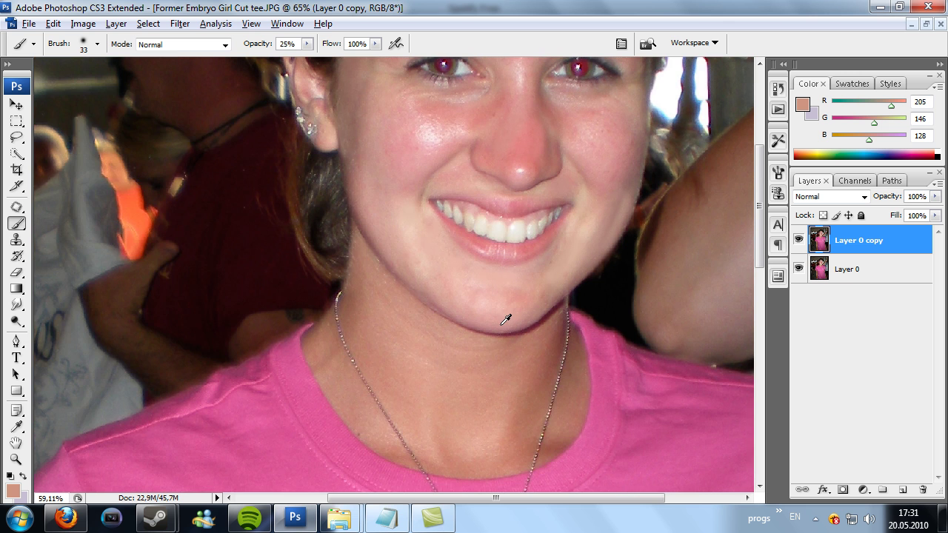
{"action": "mouse_move", "coordinate": [759, 209]}
{"action": "left_mouse_down"}
{"action": "mouse_move", "coordinate": [750, 180]}
{"action": "mouse_move", "coordinate": [750, 427]}
{"action": "mouse_move", "coordinate": [755, 141]}
{"action": "mouse_move", "coordinate": [755, 190]}
{"action": "left_mouse_up"}
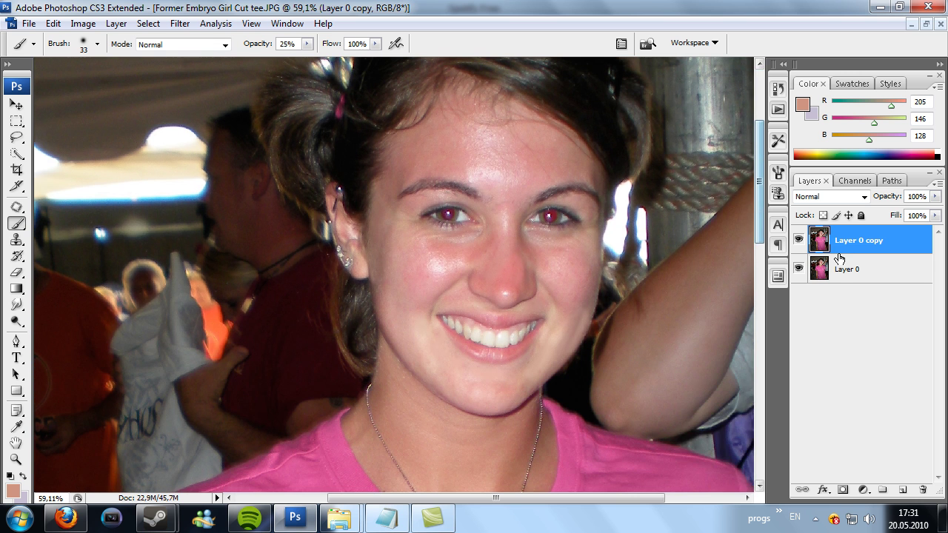
{"action": "right_click", "coordinate": [839, 258]}
{"action": "left_click", "coordinate": [721, 456]}
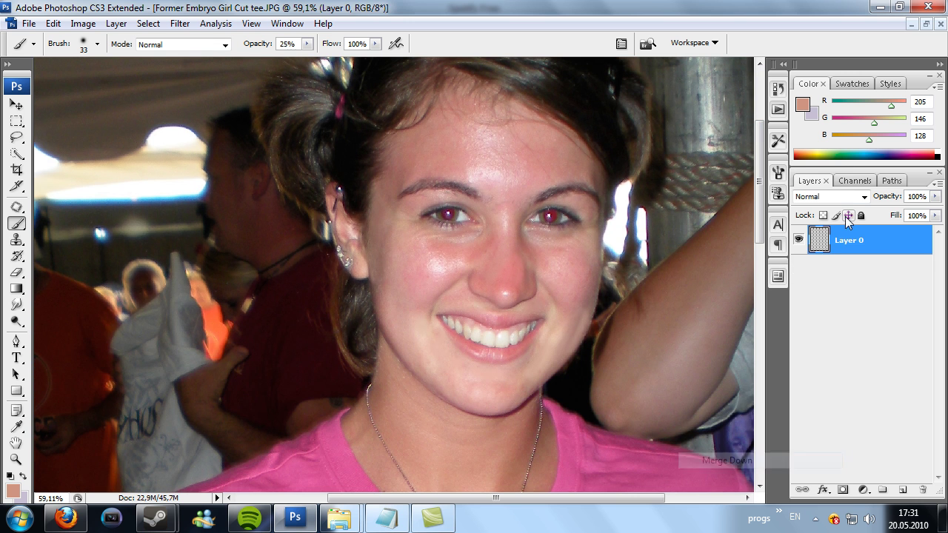
{"action": "key", "text": "ctrl+j"}
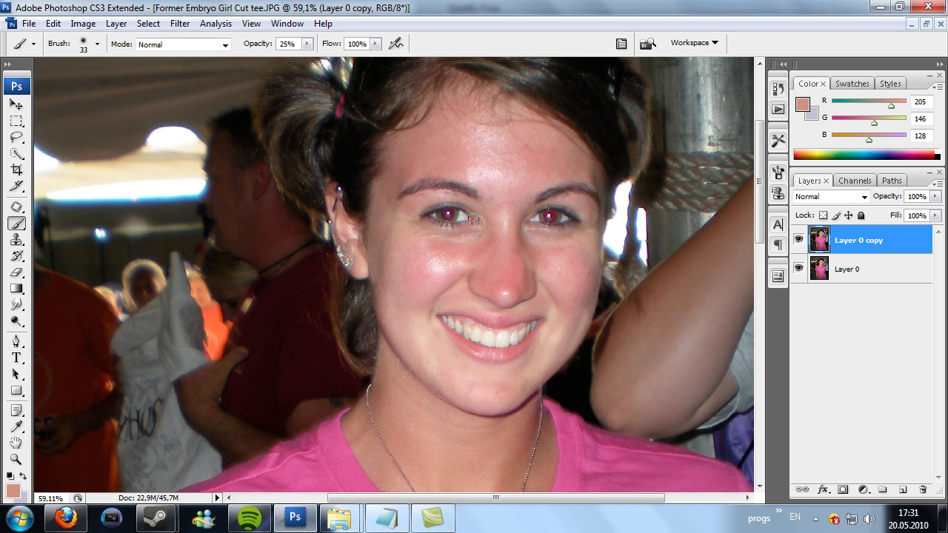
{"action": "scroll", "coordinate": [483, 323], "scroll_direction": "up", "scroll_amount": 5}
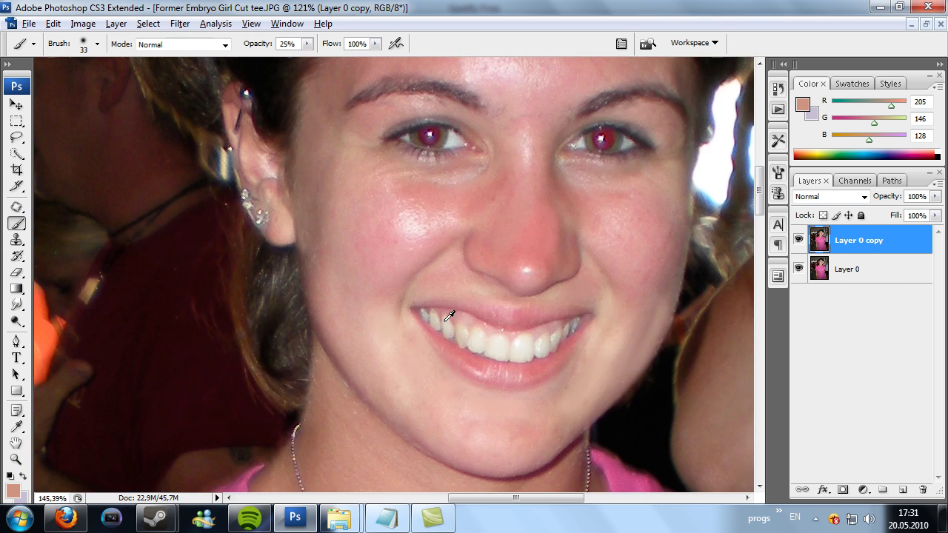
{"action": "left_click_drag", "start_coordinate": [520, 498], "coordinate": [539, 498]}
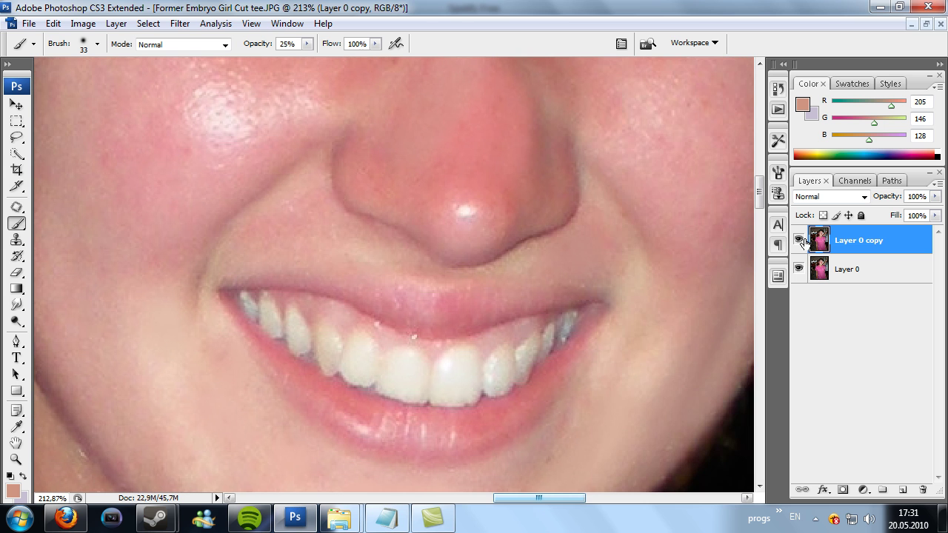
{"action": "key", "text": "ctrl+shift+n"}
Create Layer 1 and set the foreground colour to the sampled tooth tone R239, G236, B227
{"action": "key", "text": "Return"}
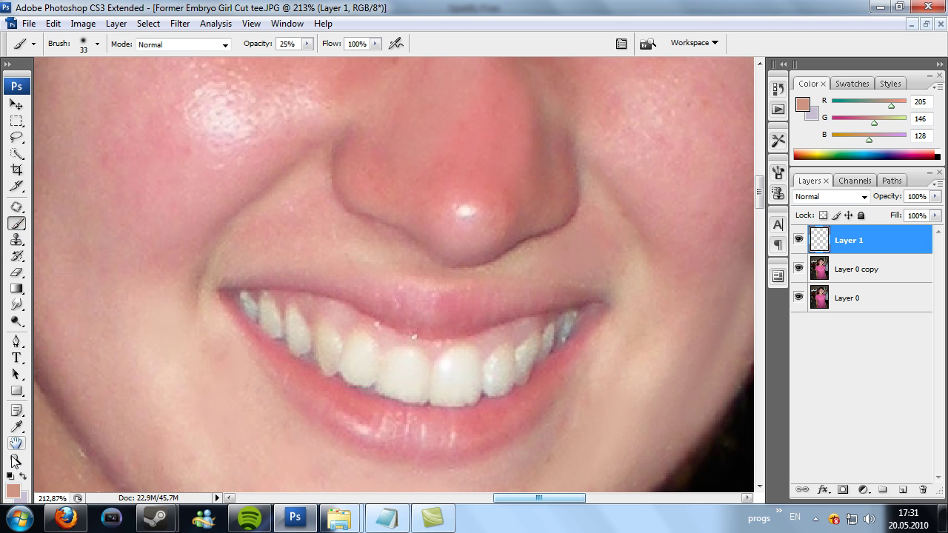
{"action": "left_click", "coordinate": [12, 490]}
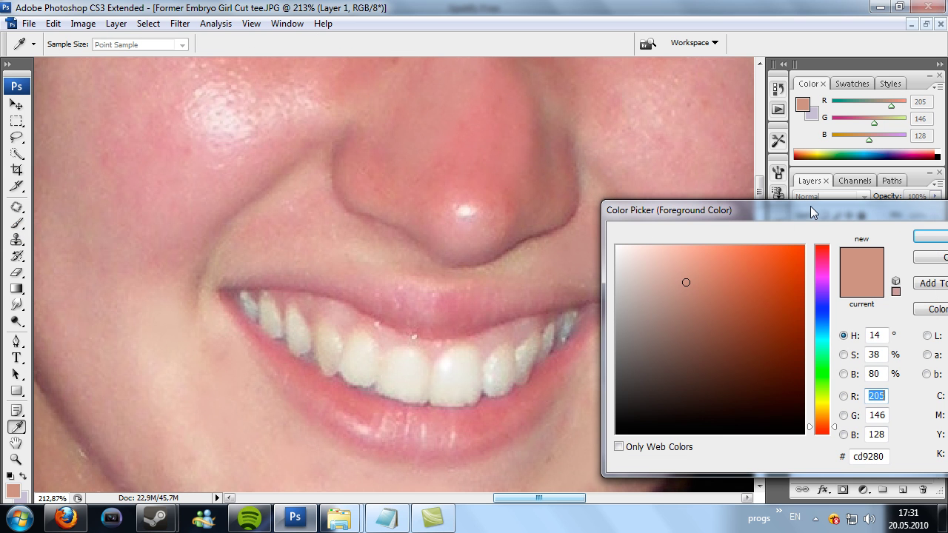
{"action": "left_click", "coordinate": [413, 361]}
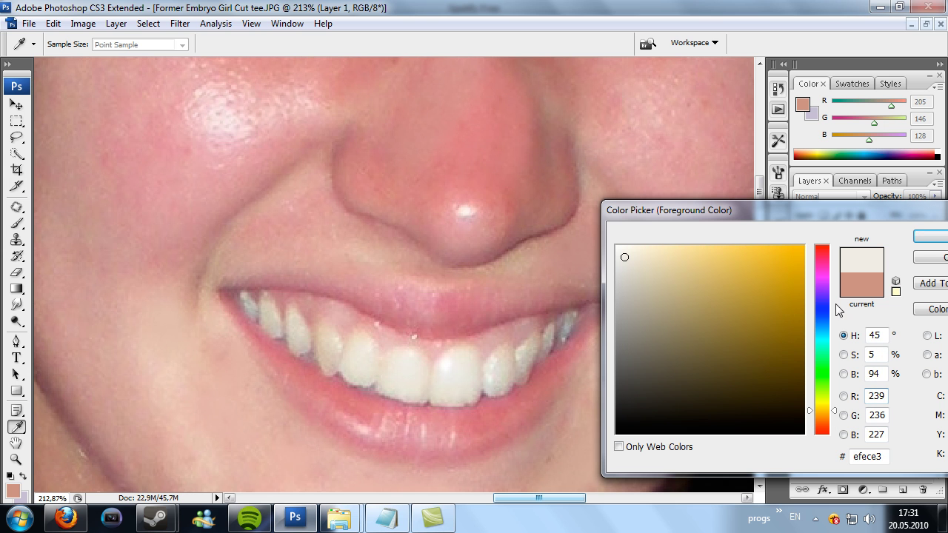
{"action": "left_click", "coordinate": [929, 236]}
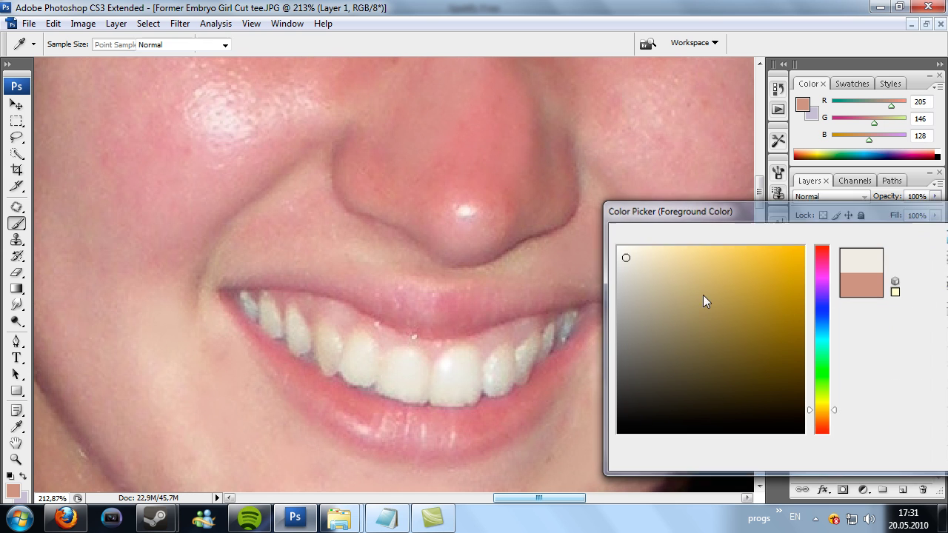
Set the brush diameter to 10 px
{"action": "right_click", "coordinate": [342, 305]}
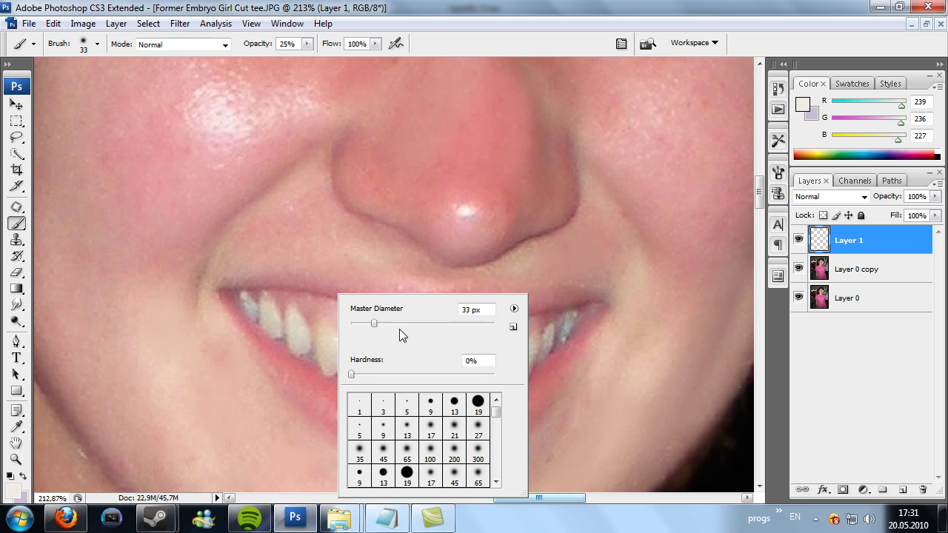
{"action": "left_click_drag", "start_coordinate": [375, 324], "coordinate": [357, 324]}
{"action": "left_click", "coordinate": [425, 220]}
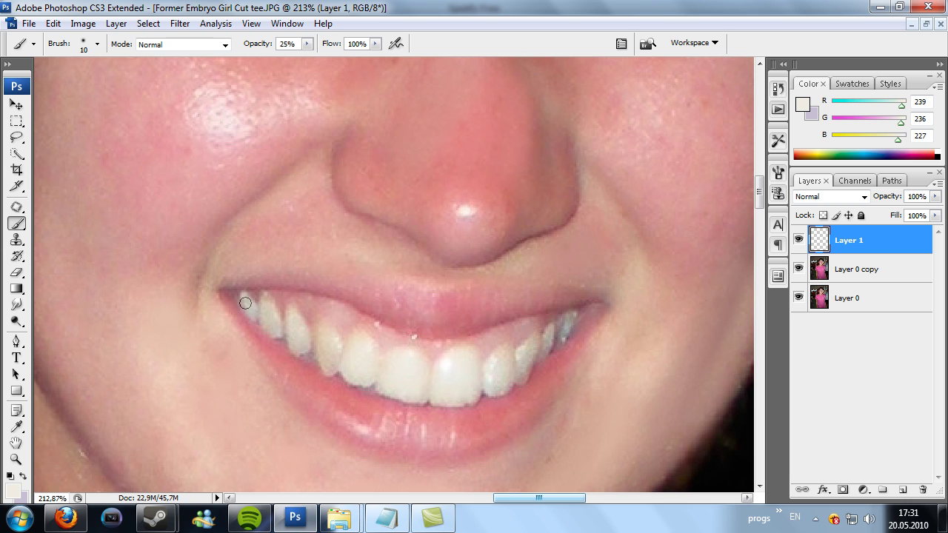
At 100% opacity, paint the teeth off-white on Layer 1, undoing the stroke over the tooth gap
{"action": "left_click_drag", "start_coordinate": [255, 51], "coordinate": [324, 51]}
{"action": "mouse_move", "coordinate": [258, 306]}
{"action": "left_mouse_down"}
{"action": "mouse_move", "coordinate": [277, 331]}
{"action": "mouse_move", "coordinate": [269, 309]}
{"action": "mouse_move", "coordinate": [296, 323]}
{"action": "mouse_move", "coordinate": [293, 311]}
{"action": "mouse_move", "coordinate": [297, 348]}
{"action": "mouse_move", "coordinate": [296, 322]}
{"action": "mouse_move", "coordinate": [326, 345]}
{"action": "mouse_move", "coordinate": [325, 326]}
{"action": "mouse_move", "coordinate": [330, 369]}
{"action": "mouse_move", "coordinate": [329, 334]}
{"action": "mouse_move", "coordinate": [349, 346]}
{"action": "mouse_move", "coordinate": [359, 338]}
{"action": "mouse_move", "coordinate": [347, 368]}
{"action": "mouse_move", "coordinate": [357, 379]}
{"action": "mouse_move", "coordinate": [370, 348]}
{"action": "left_mouse_up"}
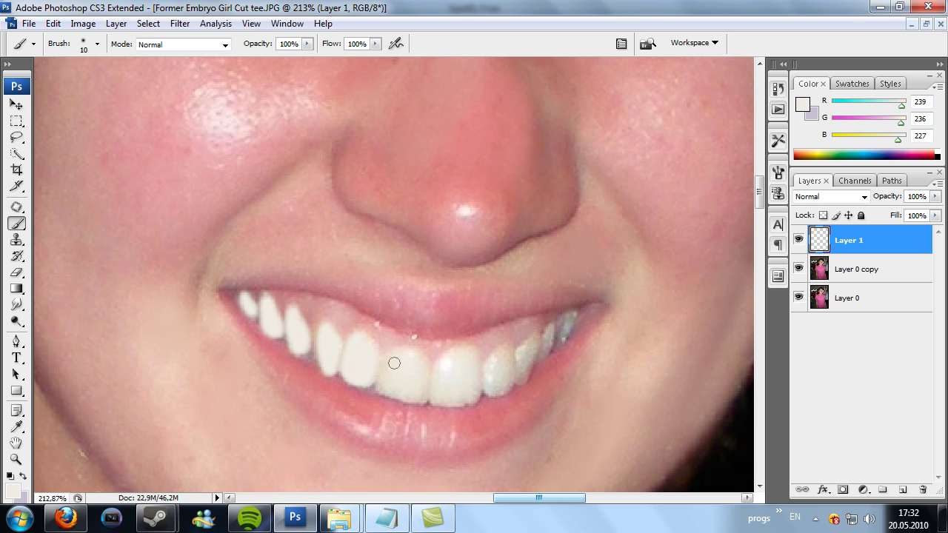
{"action": "mouse_move", "coordinate": [420, 370]}
{"action": "left_mouse_down"}
{"action": "mouse_move", "coordinate": [419, 398]}
{"action": "mouse_move", "coordinate": [387, 387]}
{"action": "mouse_move", "coordinate": [390, 365]}
{"action": "left_mouse_up"}
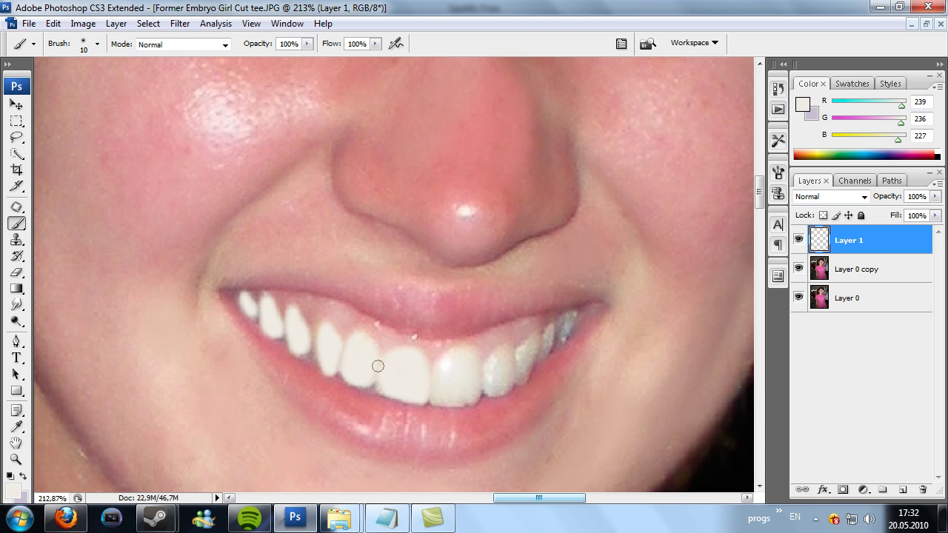
{"action": "key", "text": "ctrl+z"}
{"action": "mouse_move", "coordinate": [471, 357]}
{"action": "left_mouse_down"}
{"action": "mouse_move", "coordinate": [474, 394]}
{"action": "mouse_move", "coordinate": [437, 399]}
{"action": "left_mouse_up"}
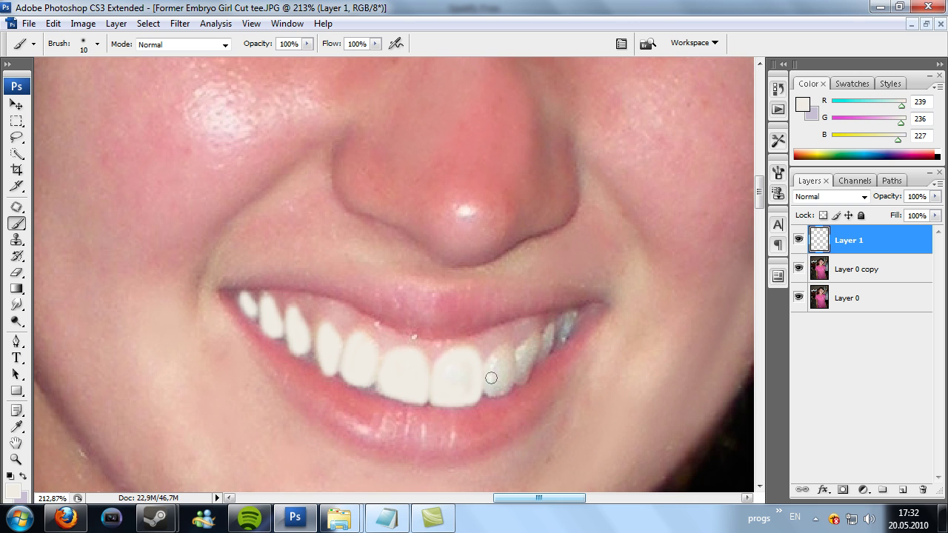
{"action": "mouse_move", "coordinate": [490, 367]}
{"action": "left_mouse_down"}
{"action": "mouse_move", "coordinate": [501, 357]}
{"action": "mouse_move", "coordinate": [507, 376]}
{"action": "mouse_move", "coordinate": [492, 387]}
{"action": "left_mouse_up"}
{"action": "mouse_move", "coordinate": [521, 356]}
{"action": "left_mouse_down"}
{"action": "mouse_move", "coordinate": [534, 342]}
{"action": "mouse_move", "coordinate": [519, 371]}
{"action": "left_mouse_up"}
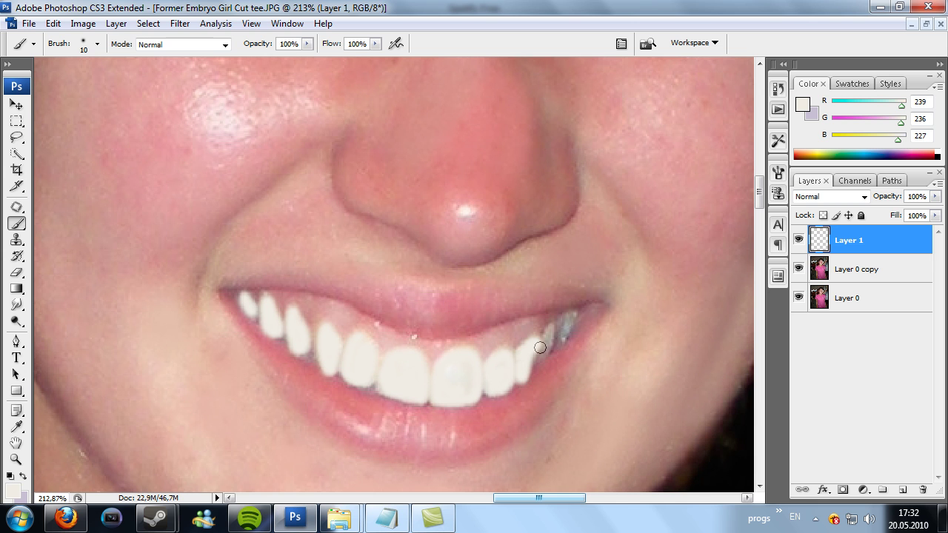
Shrink the brush diameter to 7 px
{"action": "right_click", "coordinate": [540, 347]}
{"action": "left_click_drag", "start_coordinate": [574, 327], "coordinate": [571, 329]}
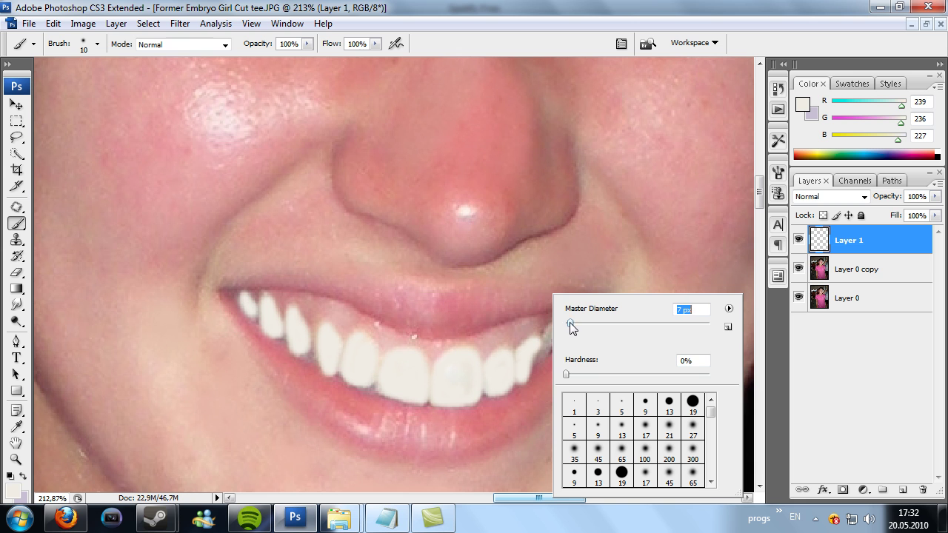
{"action": "left_click", "coordinate": [546, 332]}
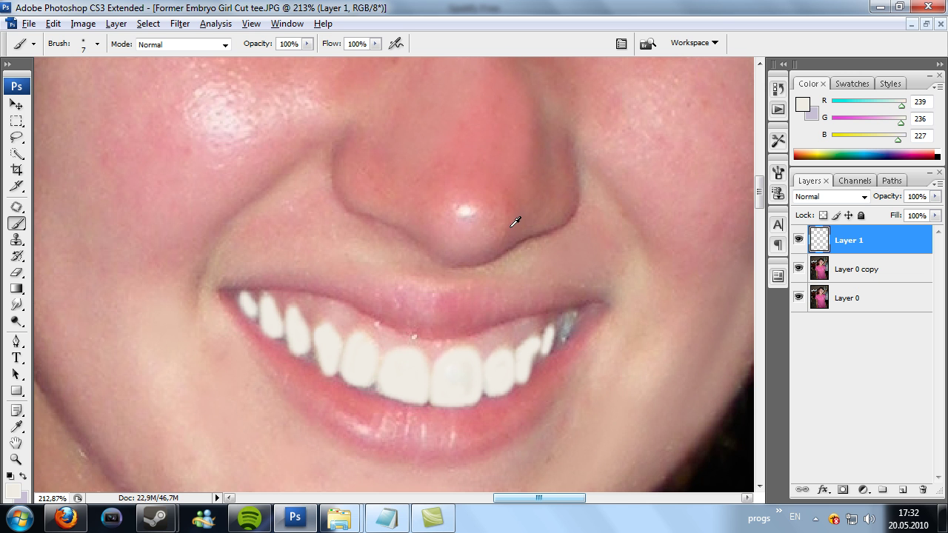
Set Layer 1 to Soft Light and toggle its visibility to compare the teeth
{"action": "scroll", "coordinate": [518, 222], "scroll_direction": "down", "scroll_amount": 5}
{"action": "left_click", "coordinate": [861, 197]}
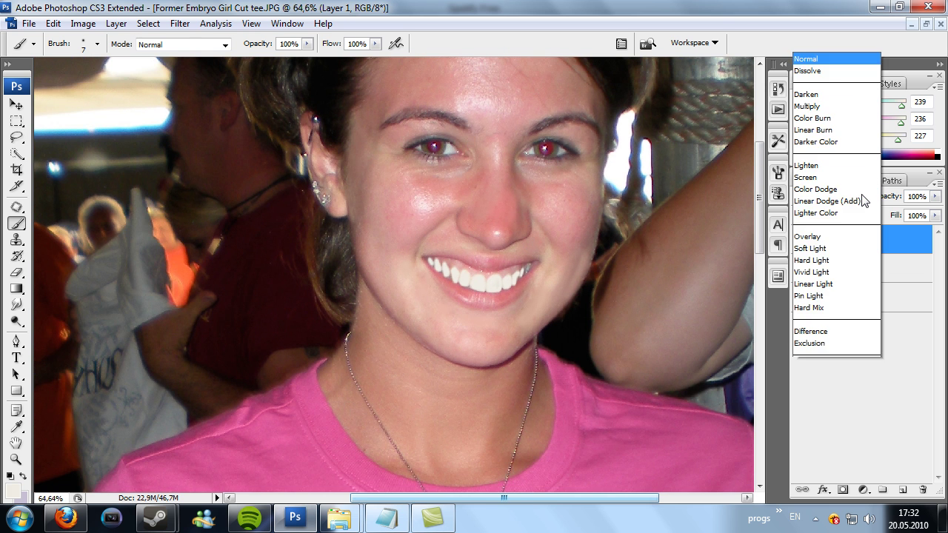
{"action": "left_click", "coordinate": [808, 197]}
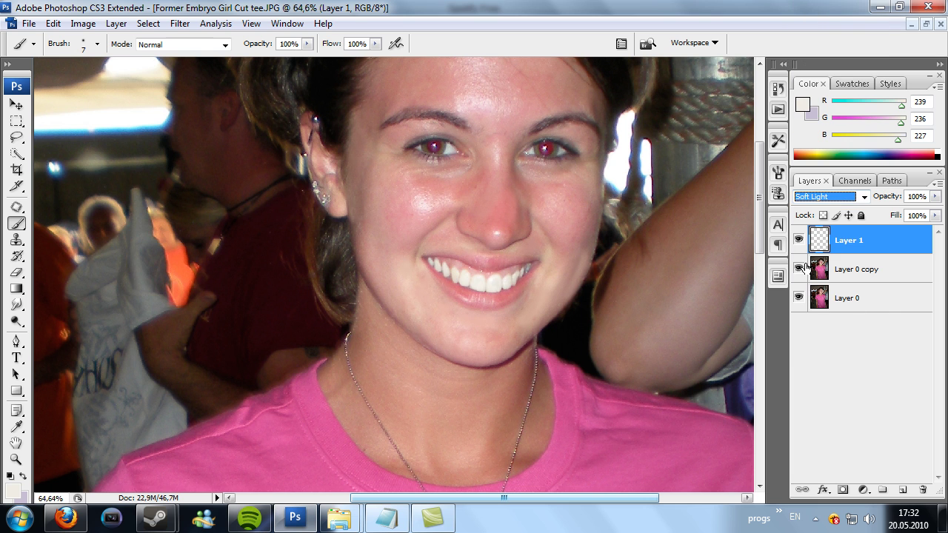
{"action": "left_click", "coordinate": [799, 241]}
{"action": "left_click", "coordinate": [798, 241]}
{"action": "left_click", "coordinate": [799, 241]}
{"action": "left_click", "coordinate": [799, 240]}
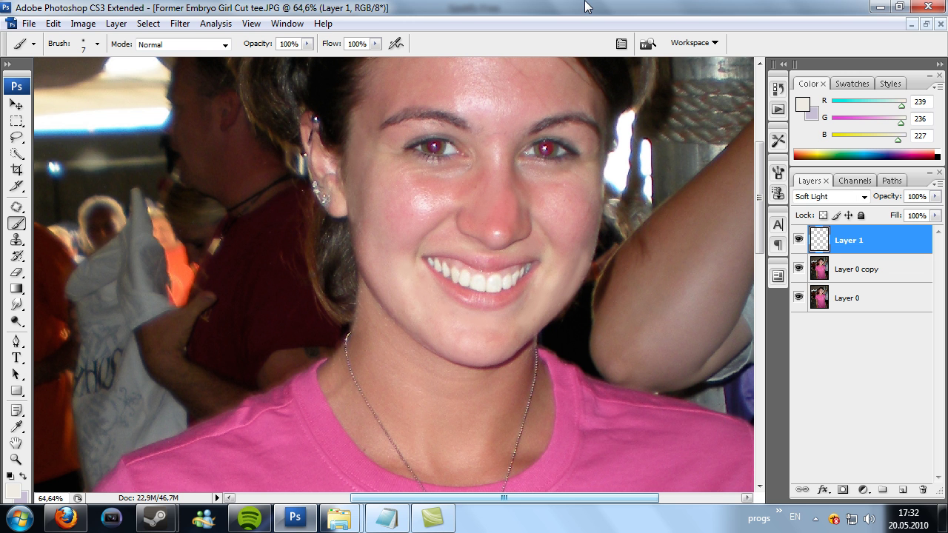
{"action": "scroll", "coordinate": [492, 307], "scroll_direction": "down", "scroll_amount": 2}
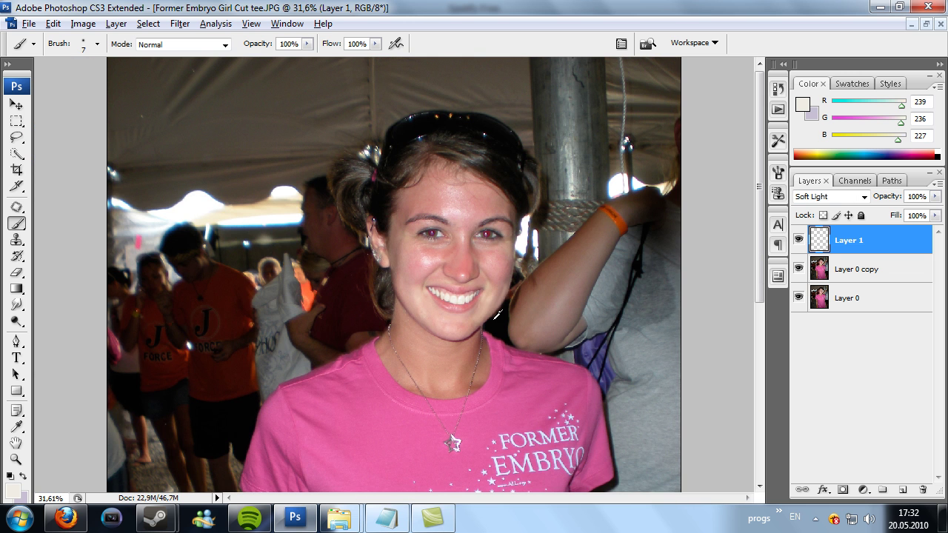
{"action": "scroll", "coordinate": [498, 315], "scroll_direction": "up", "scroll_amount": 4}
Merge Layer 1 down into Layer 0 copy
{"action": "right_click", "coordinate": [814, 267]}
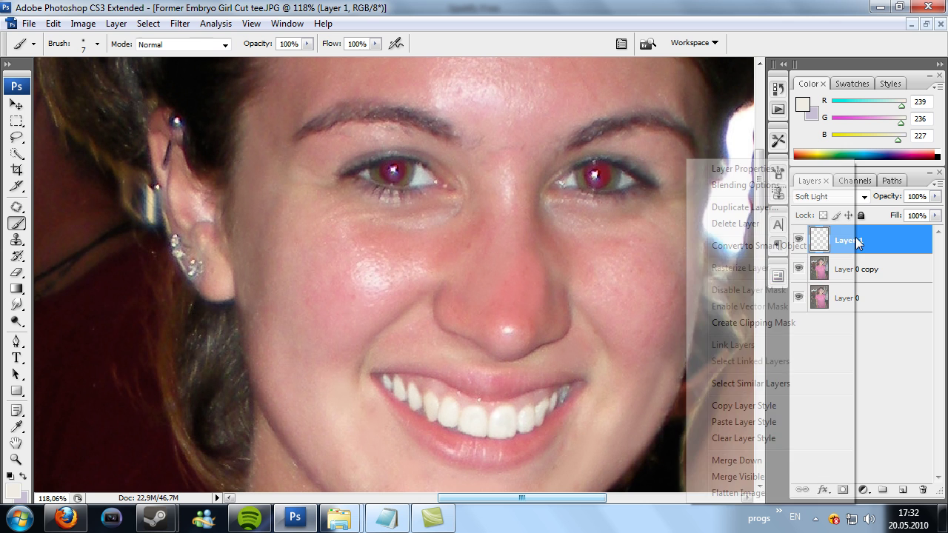
{"action": "left_click", "coordinate": [737, 459]}
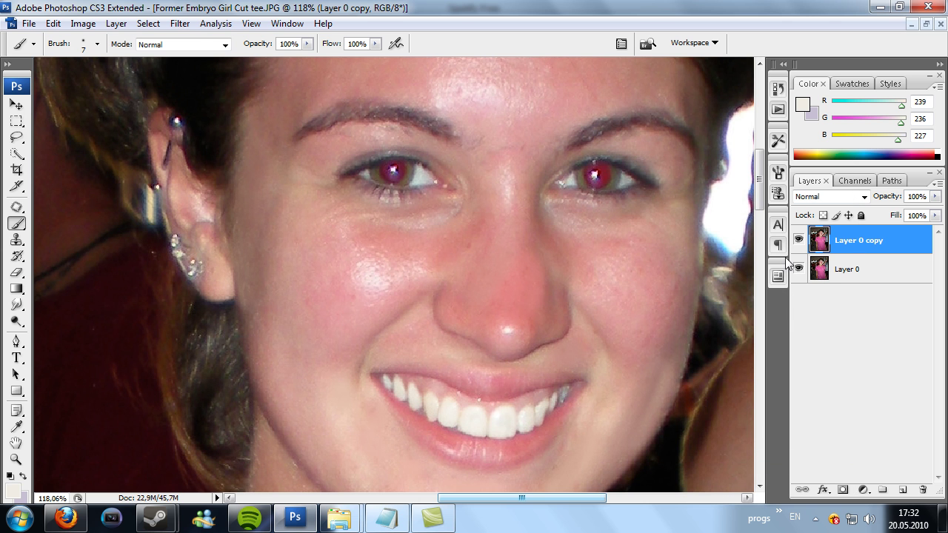
{"action": "left_click_drag", "start_coordinate": [759, 191], "coordinate": [759, 174]}
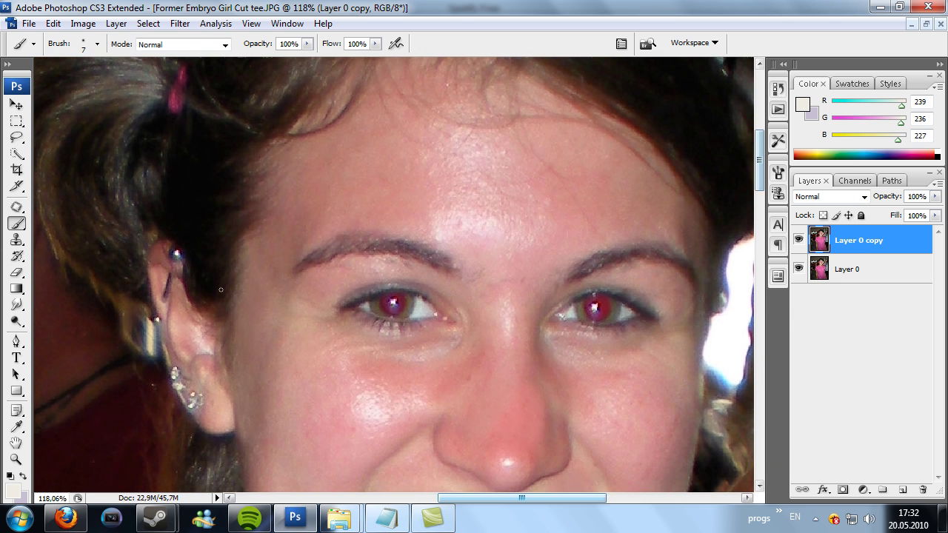
Select the Dodge Tool with a small 15 px brush and maximize the Photoshop window
{"action": "left_click", "coordinate": [16, 321]}
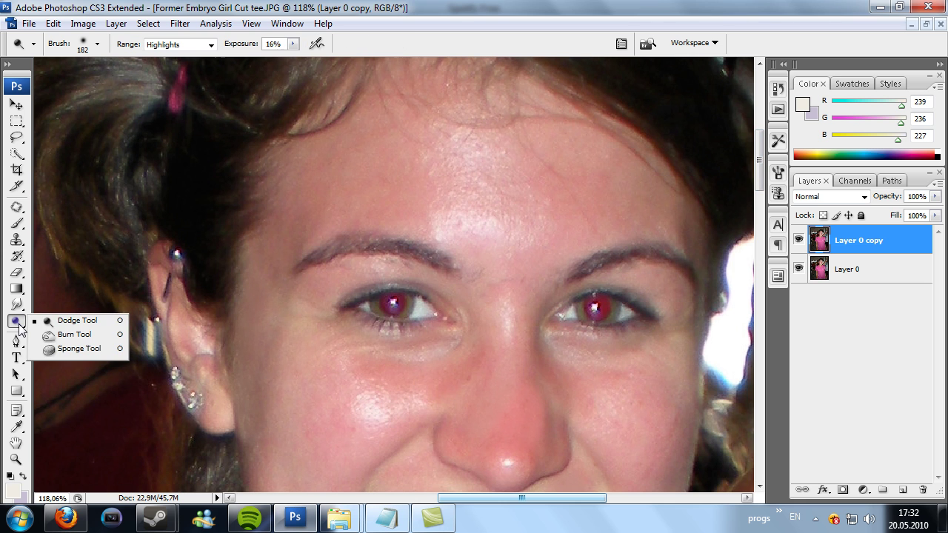
{"action": "left_click", "coordinate": [54, 316]}
{"action": "right_click", "coordinate": [432, 296]}
{"action": "mouse_move", "coordinate": [545, 323]}
{"action": "left_mouse_down"}
{"action": "mouse_move", "coordinate": [469, 330]}
{"action": "mouse_move", "coordinate": [474, 320]}
{"action": "mouse_move", "coordinate": [453, 320]}
{"action": "left_mouse_up"}
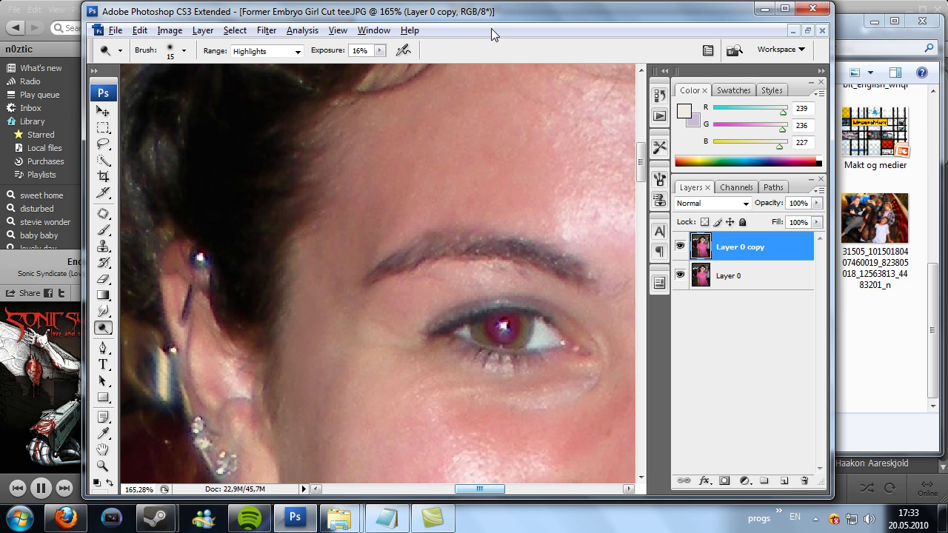
{"action": "double_click", "coordinate": [481, 12]}
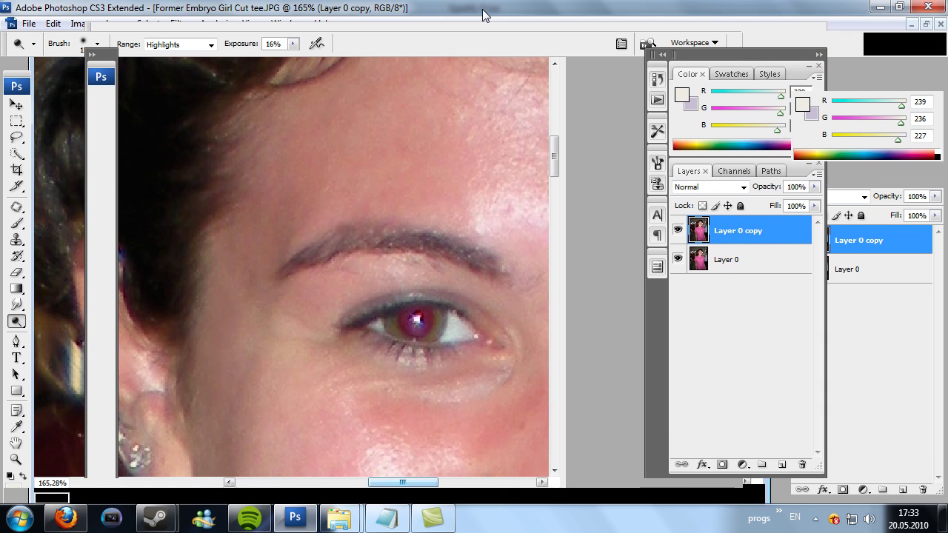
Dodge the whites of both eyes beside the irises, then switch toning tools
{"action": "mouse_move", "coordinate": [454, 318]}
{"action": "left_mouse_down"}
{"action": "mouse_move", "coordinate": [451, 336]}
{"action": "mouse_move", "coordinate": [454, 324]}
{"action": "left_mouse_up"}
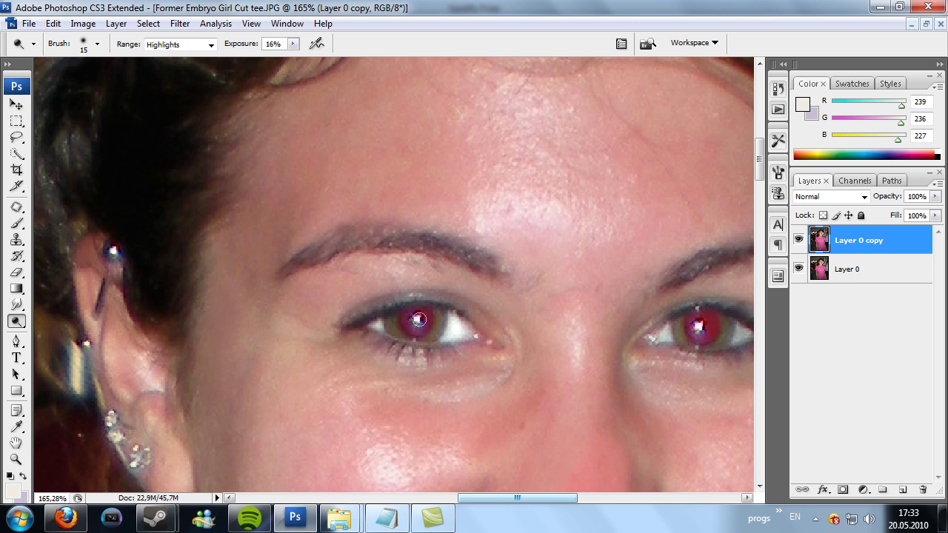
{"action": "left_click_drag", "start_coordinate": [644, 338], "coordinate": [667, 336]}
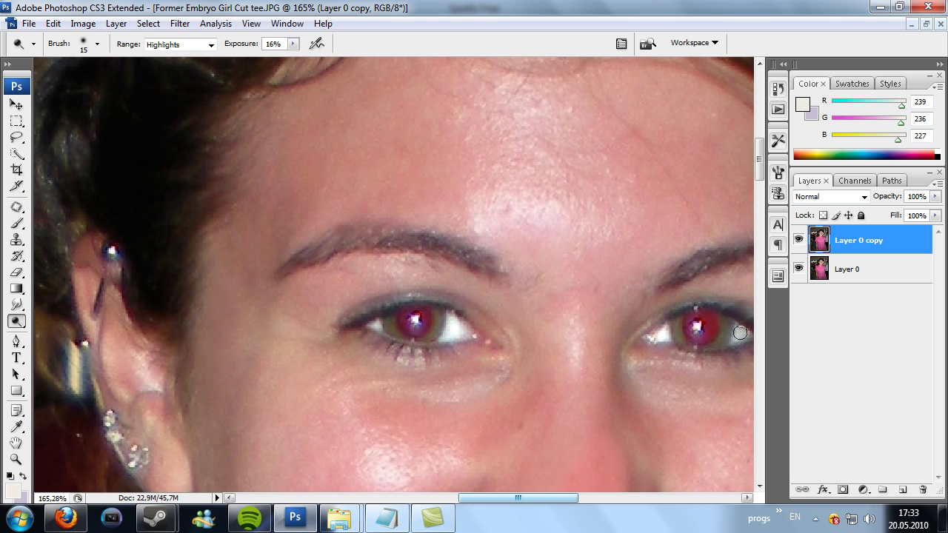
{"action": "left_click_drag", "start_coordinate": [20, 326], "coordinate": [70, 332]}
{"action": "right_click", "coordinate": [485, 344]}
Tone down the red in the pupil with an 8 px Sponge brush
{"action": "left_click", "coordinate": [435, 325]}
{"action": "double_click", "coordinate": [414, 7]}
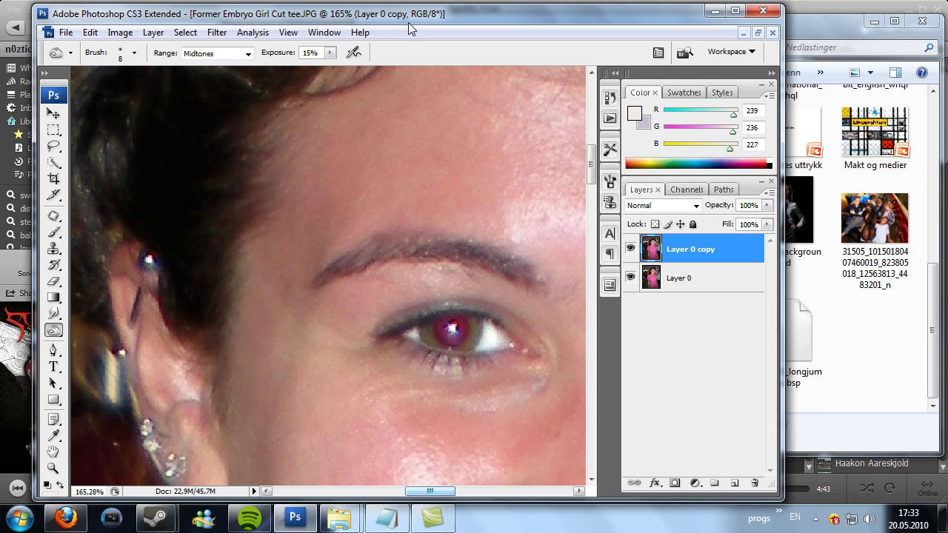
{"action": "double_click", "coordinate": [407, 9]}
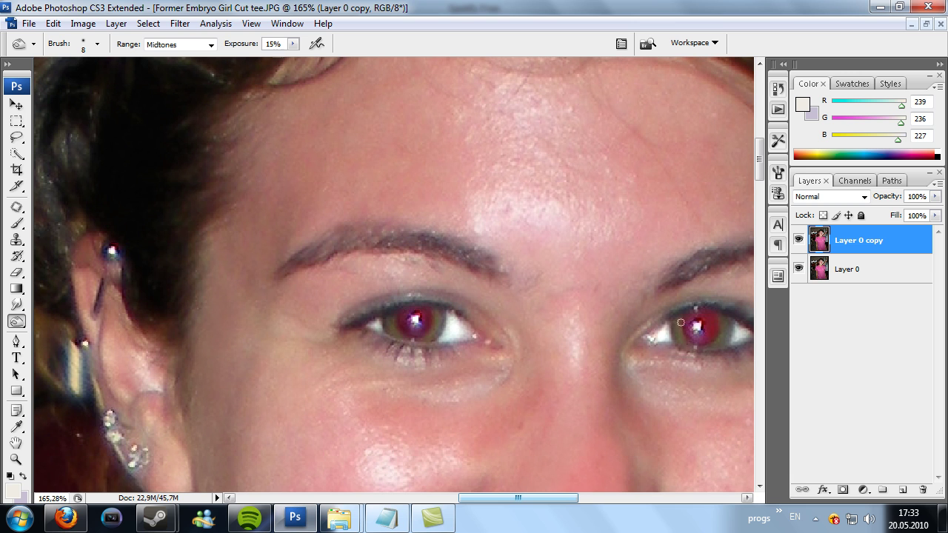
{"action": "left_click_drag", "start_coordinate": [699, 316], "coordinate": [687, 320]}
Darken the left eyebrow and both eyes' lash lines with a 19 px, 19% Midtones brush
{"action": "left_click_drag", "start_coordinate": [530, 506], "coordinate": [553, 507]}
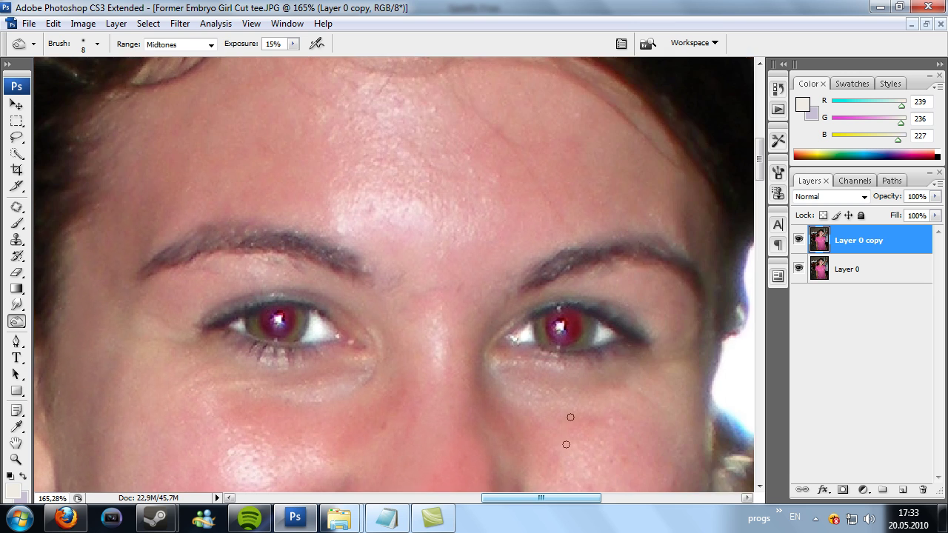
{"action": "right_click", "coordinate": [577, 295]}
{"action": "left_click_drag", "start_coordinate": [618, 329], "coordinate": [605, 321]}
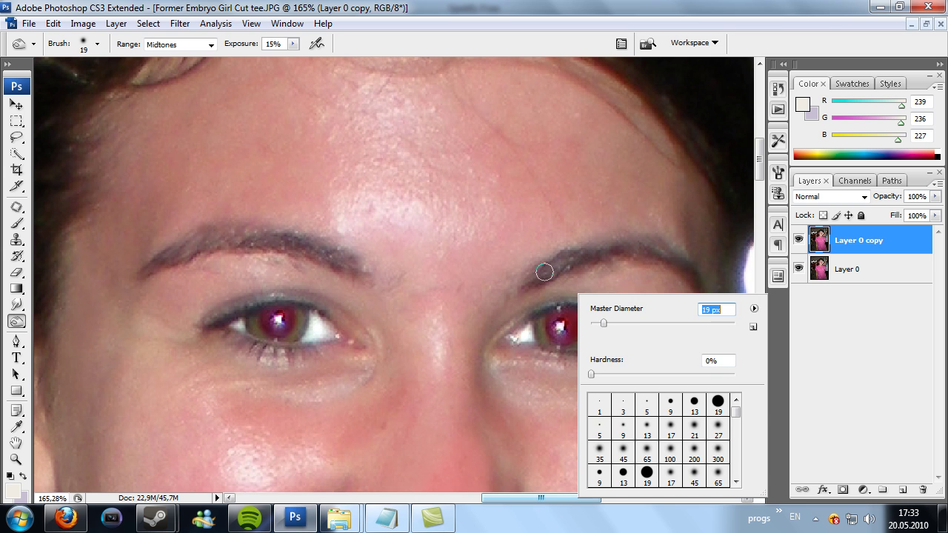
{"action": "left_click", "coordinate": [539, 278]}
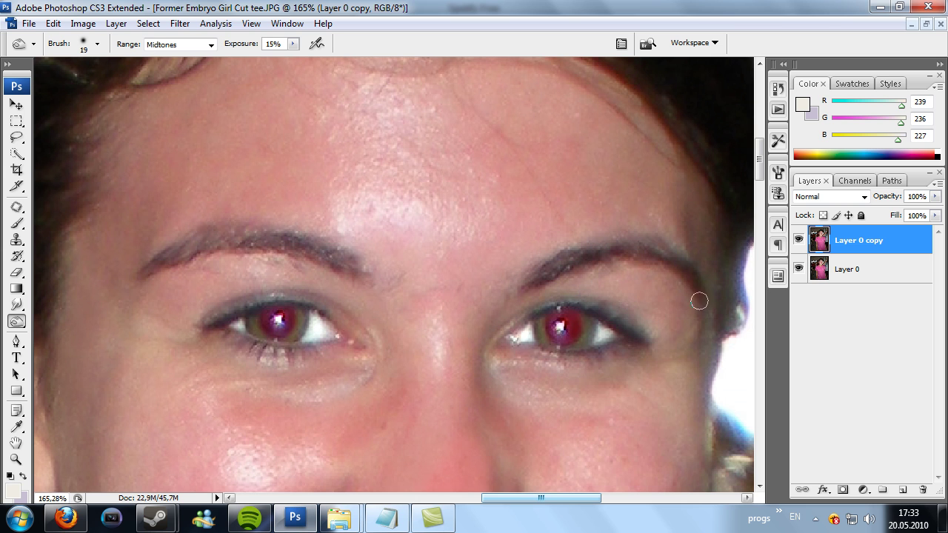
{"action": "left_click_drag", "start_coordinate": [237, 52], "coordinate": [240, 51]}
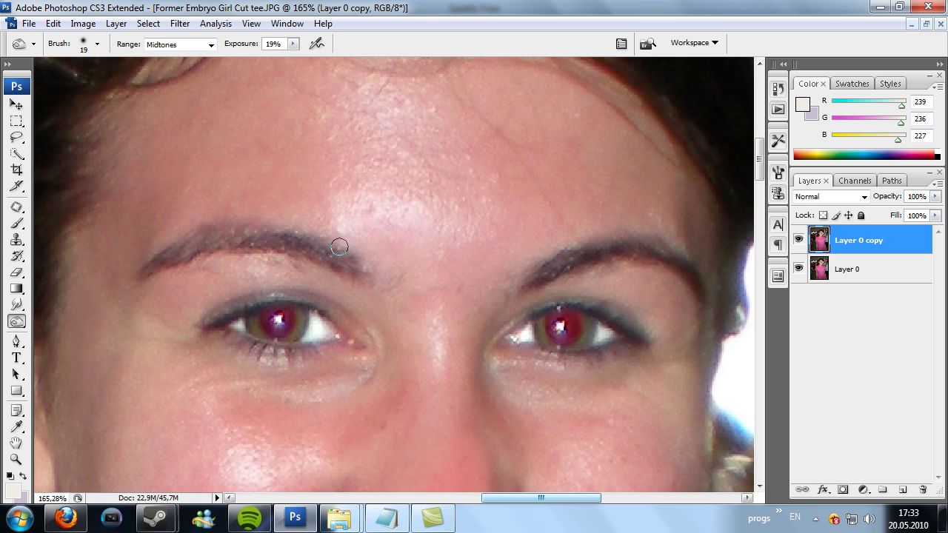
{"action": "mouse_move", "coordinate": [344, 254]}
{"action": "left_mouse_down"}
{"action": "mouse_move", "coordinate": [233, 241]}
{"action": "mouse_move", "coordinate": [178, 251]}
{"action": "mouse_move", "coordinate": [222, 240]}
{"action": "left_mouse_up"}
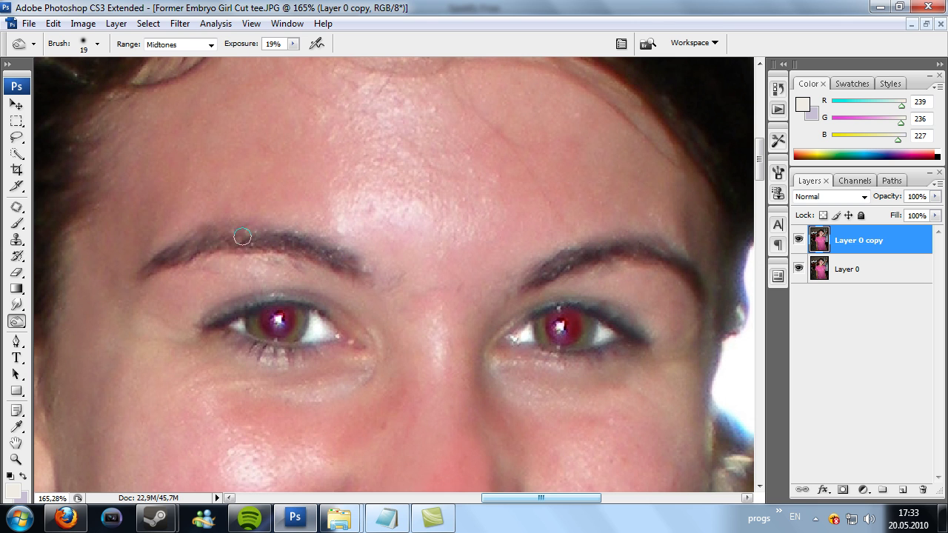
{"action": "mouse_move", "coordinate": [320, 305]}
{"action": "left_mouse_down"}
{"action": "mouse_move", "coordinate": [211, 317]}
{"action": "mouse_move", "coordinate": [260, 303]}
{"action": "mouse_move", "coordinate": [233, 305]}
{"action": "left_mouse_up"}
{"action": "mouse_move", "coordinate": [312, 349]}
{"action": "left_mouse_down"}
{"action": "mouse_move", "coordinate": [234, 342]}
{"action": "mouse_move", "coordinate": [255, 348]}
{"action": "mouse_move", "coordinate": [215, 333]}
{"action": "left_mouse_up"}
{"action": "mouse_move", "coordinate": [502, 347]}
{"action": "left_mouse_down"}
{"action": "mouse_move", "coordinate": [622, 354]}
{"action": "mouse_move", "coordinate": [634, 338]}
{"action": "mouse_move", "coordinate": [552, 298]}
{"action": "mouse_move", "coordinate": [509, 331]}
{"action": "mouse_move", "coordinate": [560, 300]}
{"action": "mouse_move", "coordinate": [564, 326]}
{"action": "mouse_move", "coordinate": [628, 340]}
{"action": "left_mouse_up"}
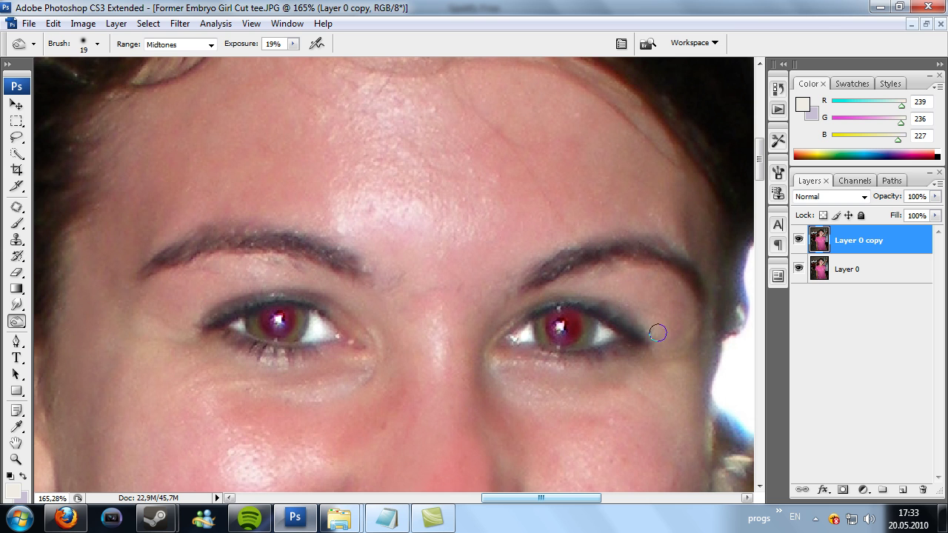
{"action": "left_click_drag", "start_coordinate": [760, 154], "coordinate": [747, 169]}
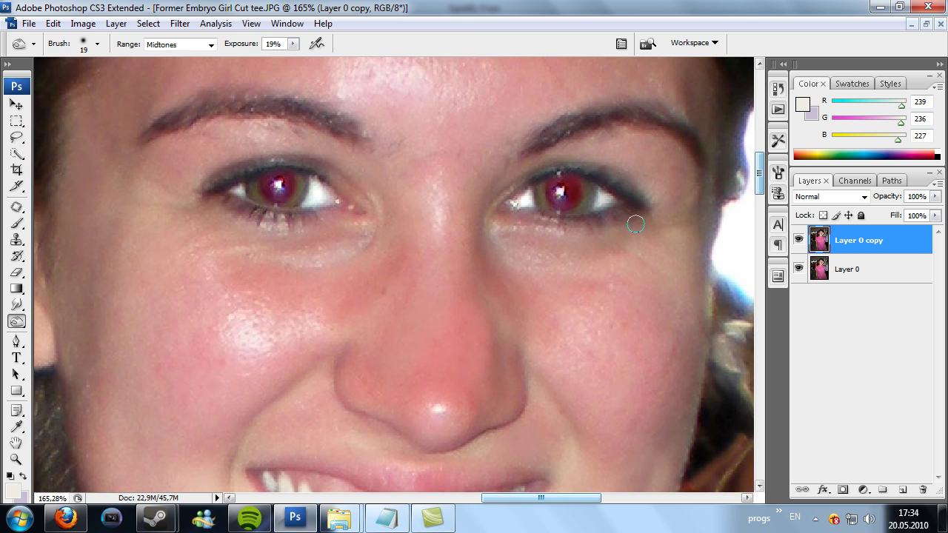
Compare the retouched copy on and off, then merge it down into Layer 0
{"action": "scroll", "coordinate": [623, 230], "scroll_direction": "down", "scroll_amount": 5}
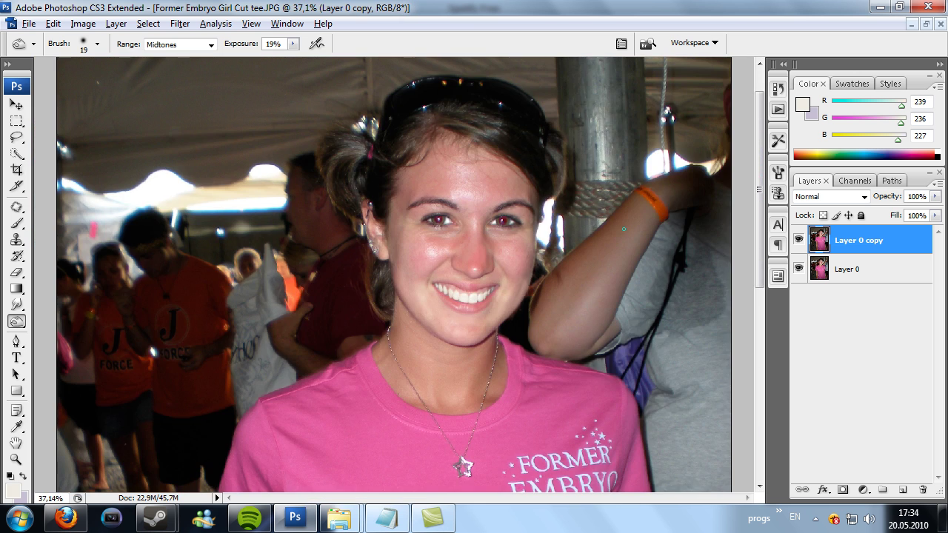
{"action": "scroll", "coordinate": [623, 230], "scroll_direction": "down", "scroll_amount": 1}
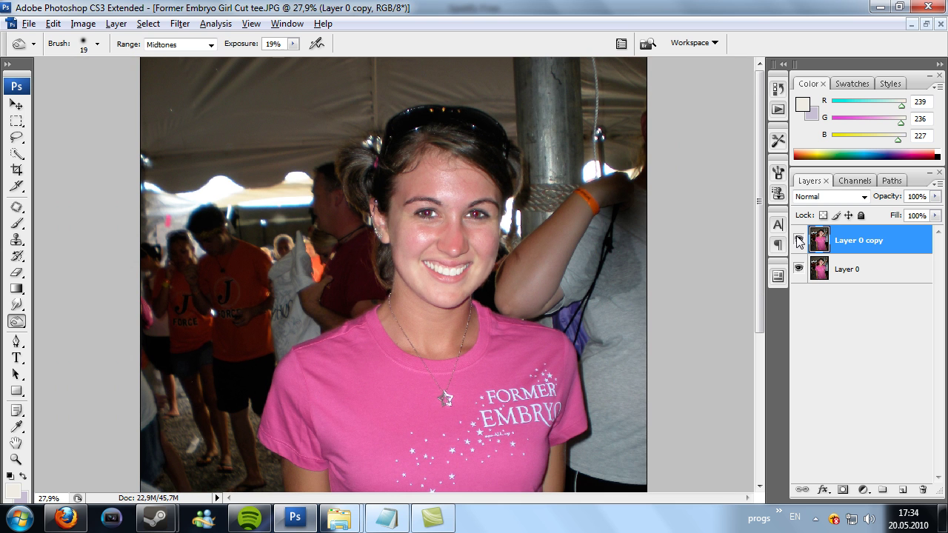
{"action": "left_click", "coordinate": [797, 240]}
{"action": "left_click", "coordinate": [797, 241]}
{"action": "left_click", "coordinate": [798, 241]}
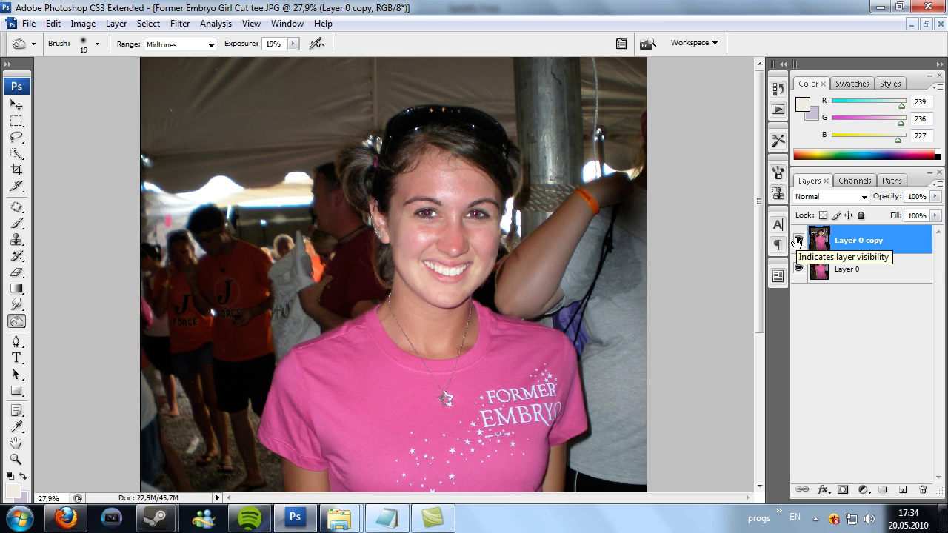
{"action": "right_click", "coordinate": [830, 272]}
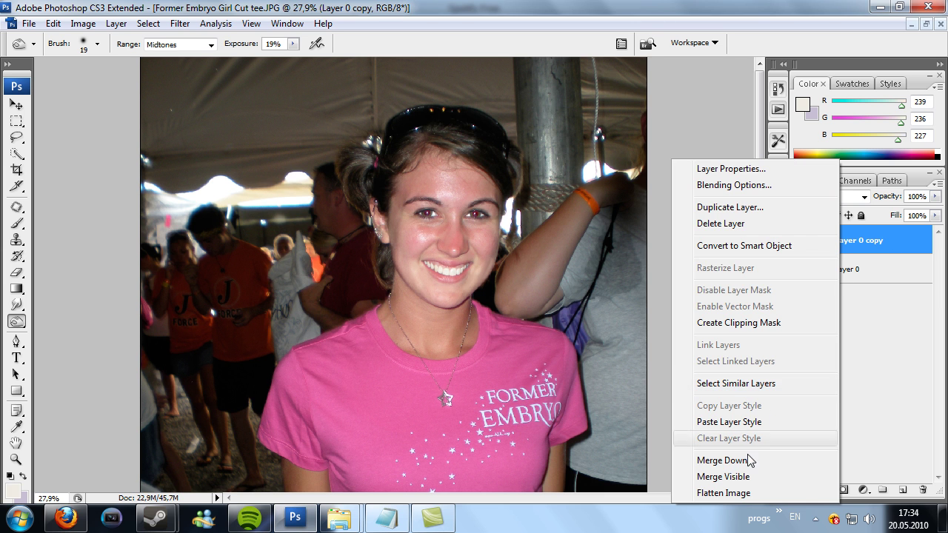
{"action": "left_click", "coordinate": [772, 459]}
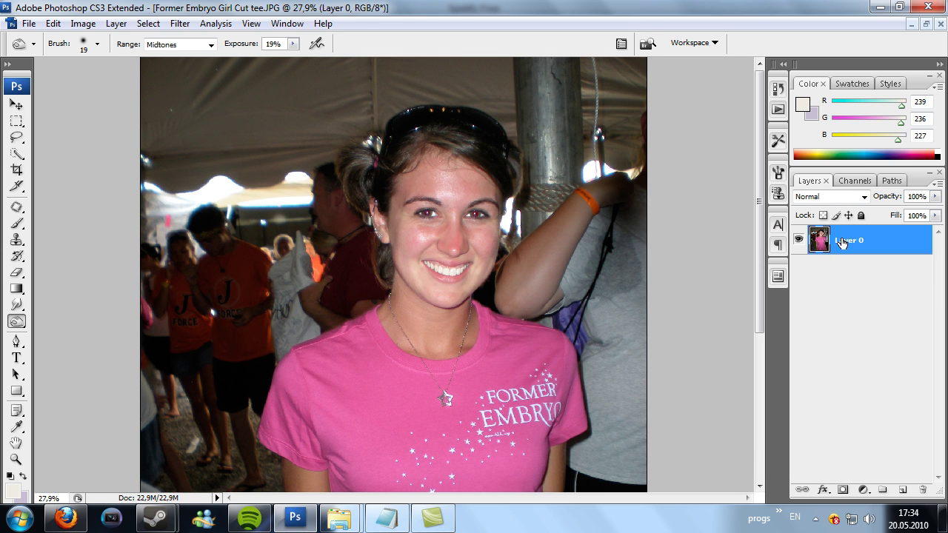
Add a Warming Filter (85) Photo Filter adjustment layer with raised density
{"action": "left_click", "coordinate": [862, 490]}
{"action": "left_click", "coordinate": [863, 405]}
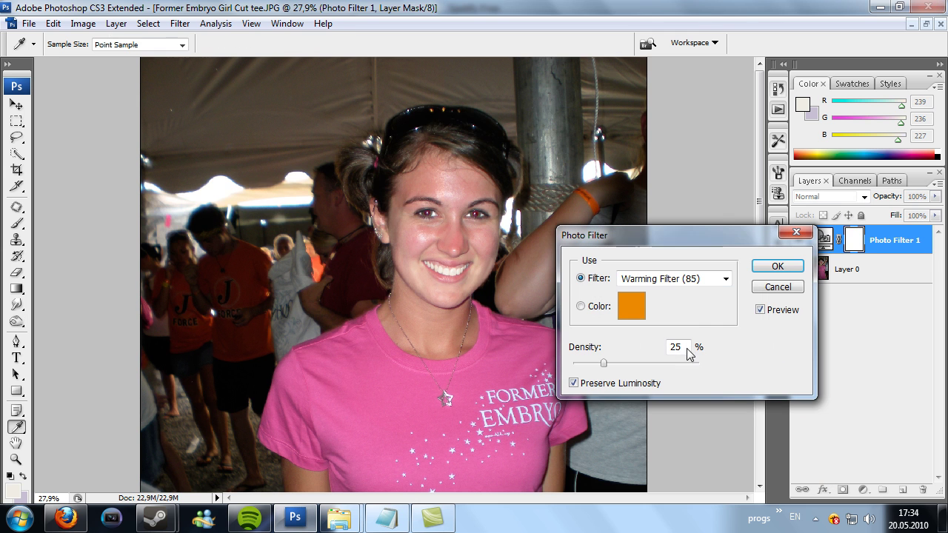
{"action": "left_click_drag", "start_coordinate": [603, 363], "coordinate": [674, 364]}
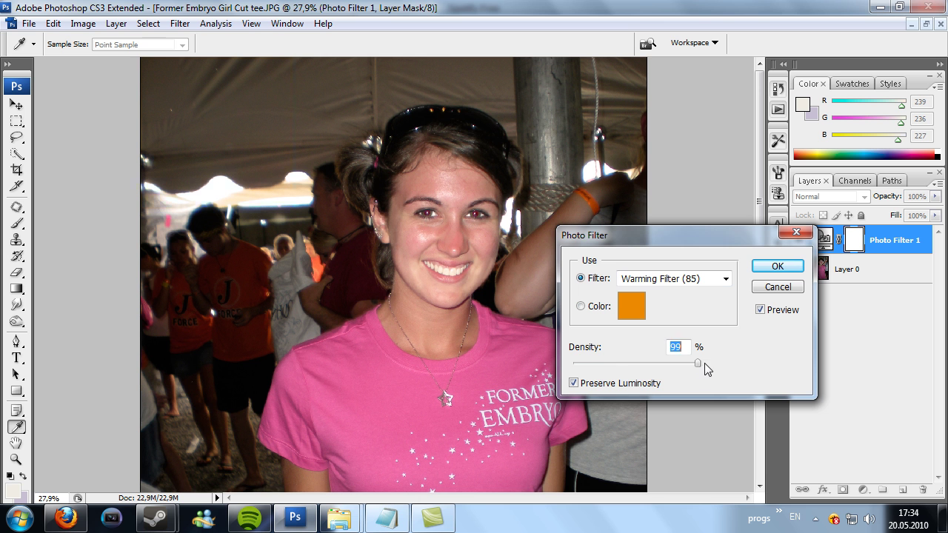
Apply the Photo Filter and set its blend mode to Overlay, then Soft Light
{"action": "left_click", "coordinate": [777, 266]}
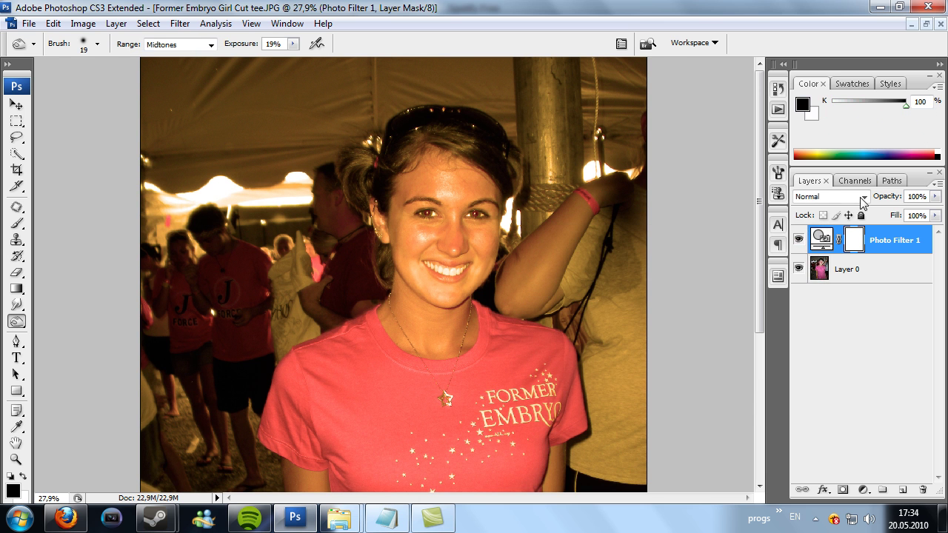
{"action": "left_click", "coordinate": [829, 196]}
{"action": "left_click", "coordinate": [823, 186]}
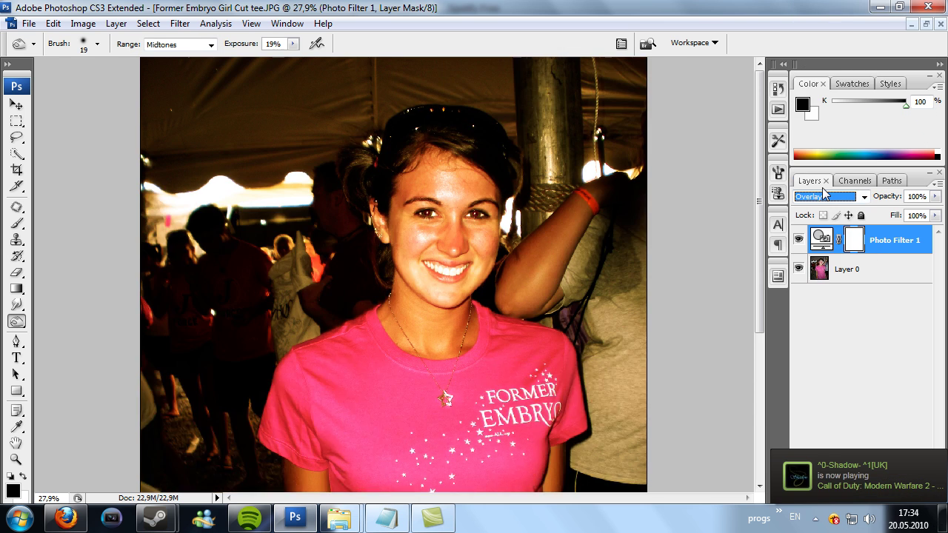
{"action": "left_click", "coordinate": [823, 194]}
{"action": "left_click", "coordinate": [817, 197]}
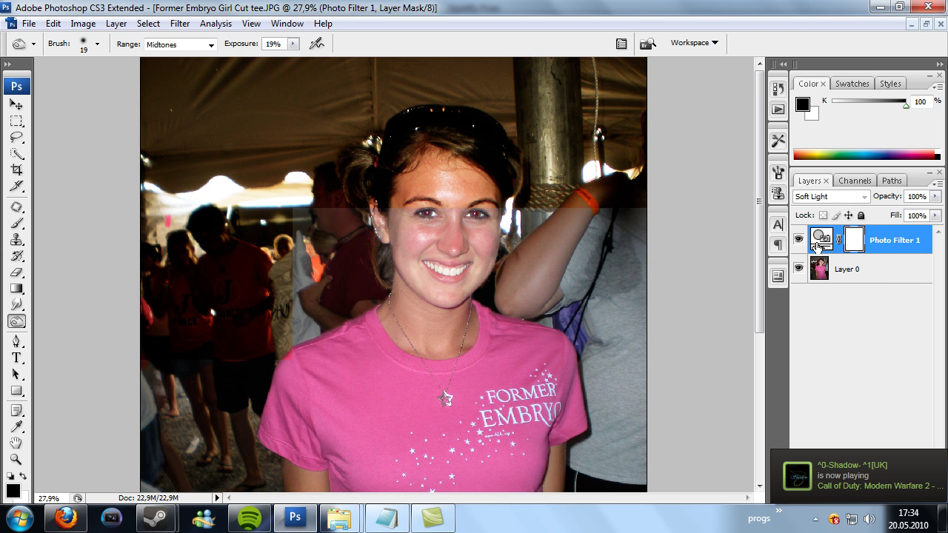
Merge Photo Filter 1 down into Layer 0 and bring up the recorded actions list
{"action": "right_click", "coordinate": [910, 243]}
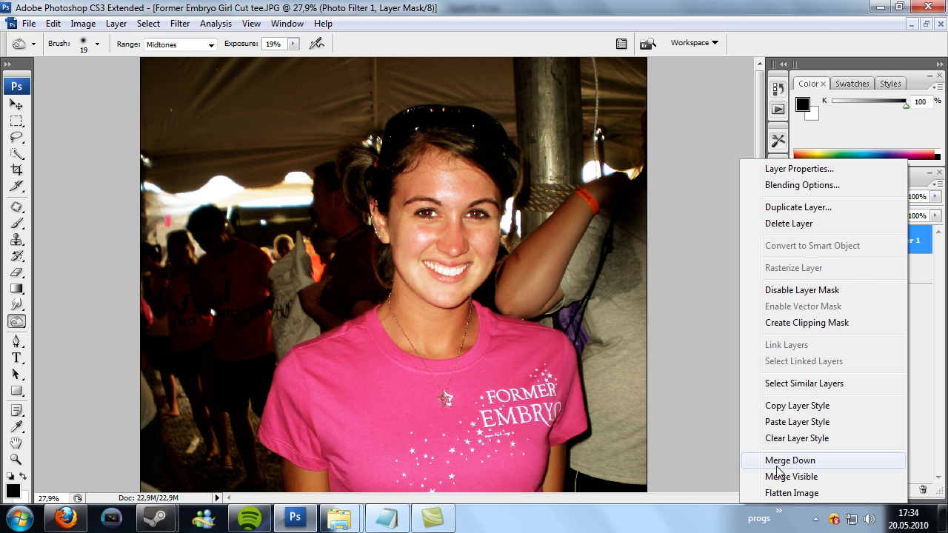
{"action": "left_click", "coordinate": [776, 471]}
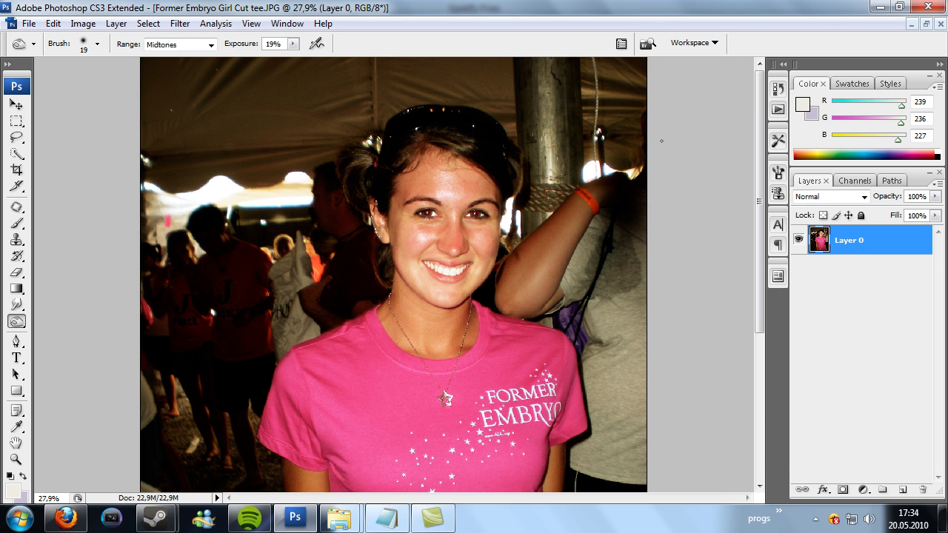
{"action": "left_click", "coordinate": [777, 109]}
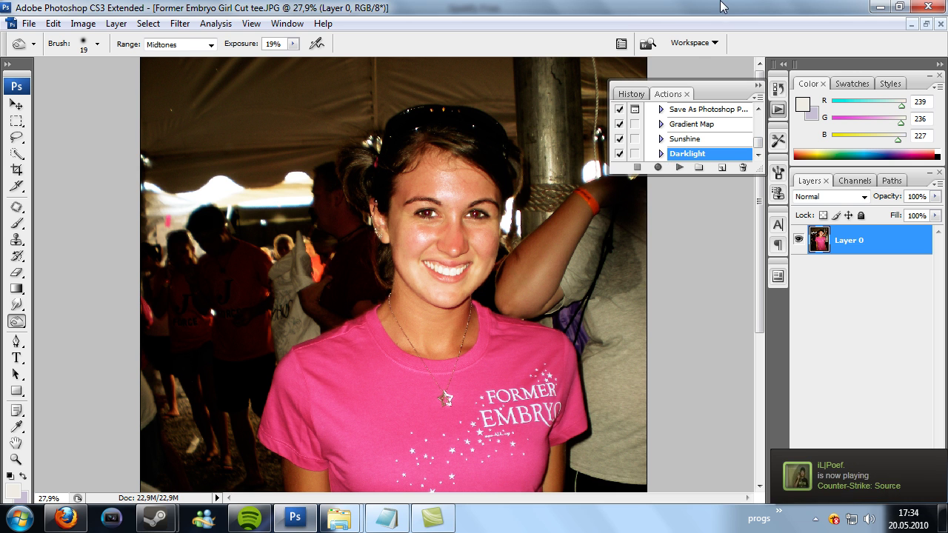
Duplicate Layer 0 with Ctrl+J and open the copy in the Liquify filter
{"action": "left_click", "coordinate": [758, 91]}
{"action": "left_click", "coordinate": [873, 353]}
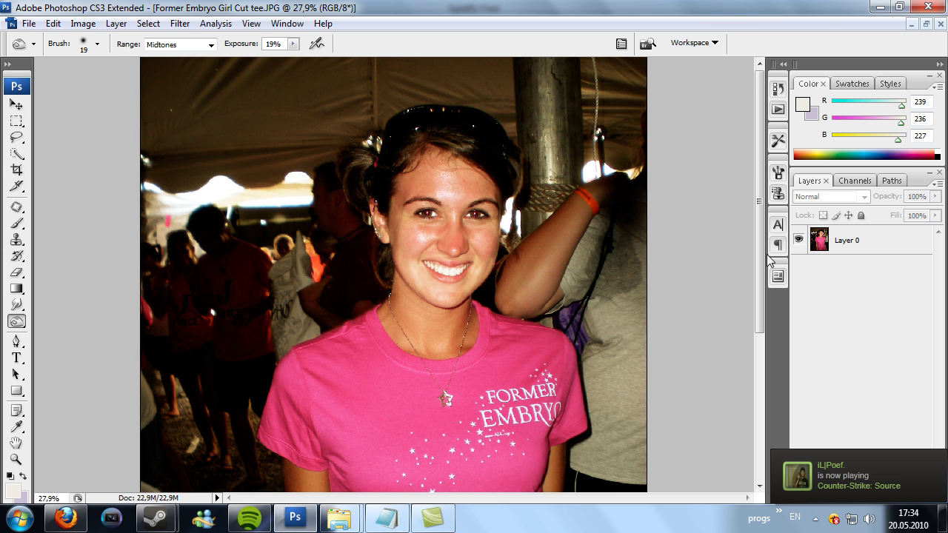
{"action": "left_click_drag", "start_coordinate": [758, 255], "coordinate": [756, 370]}
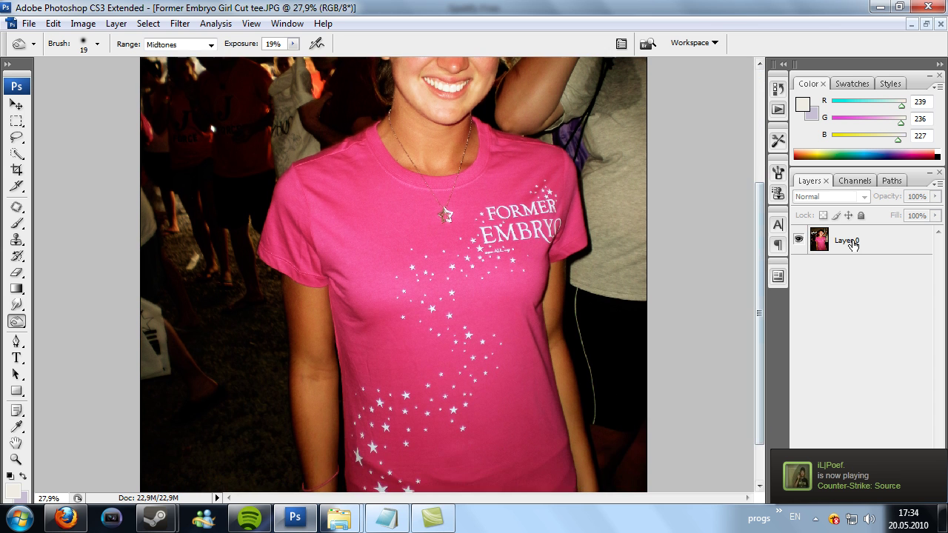
{"action": "left_click", "coordinate": [844, 244]}
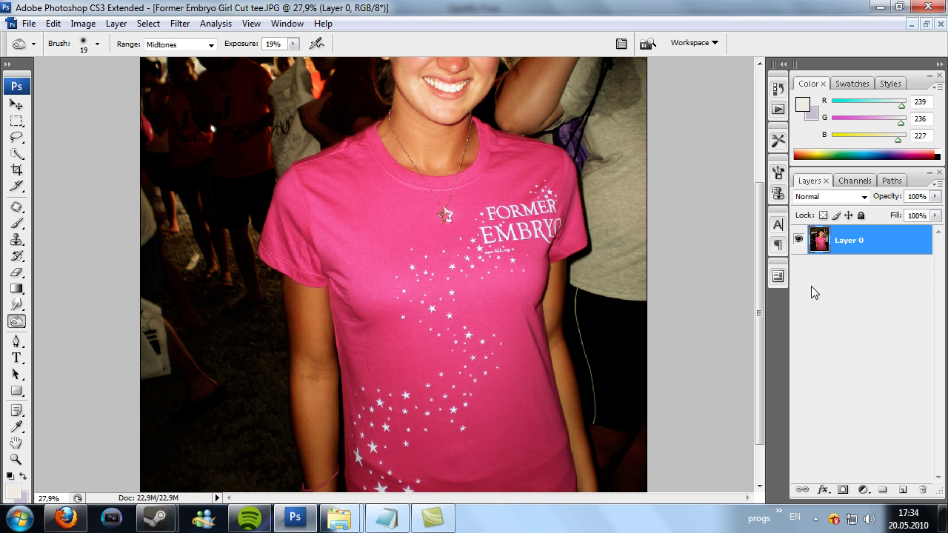
{"action": "key", "text": "ctrl+j"}
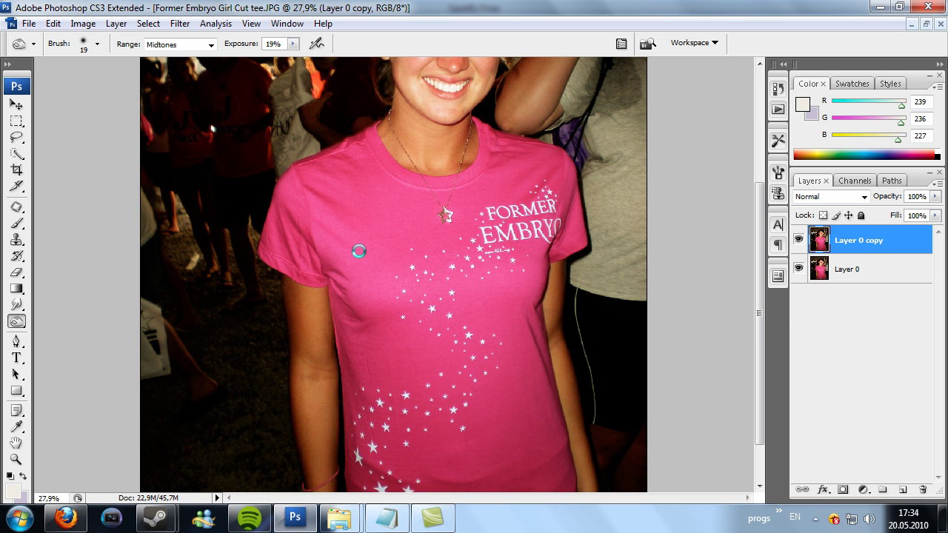
{"action": "key", "text": "ctrl+shift+x"}
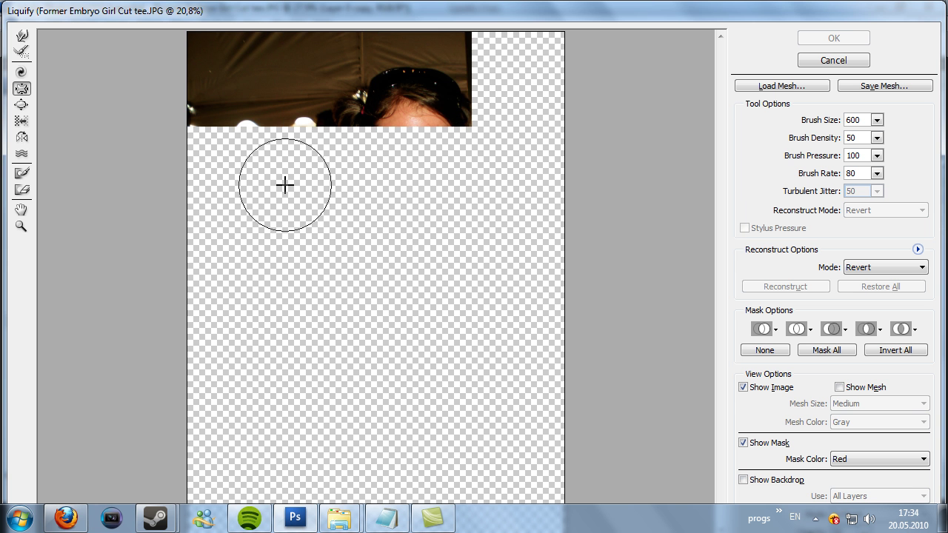
Try swelling the EMBRYO lettering with the Bloat tool, undoing each attempt
{"action": "left_click", "coordinate": [21, 106]}
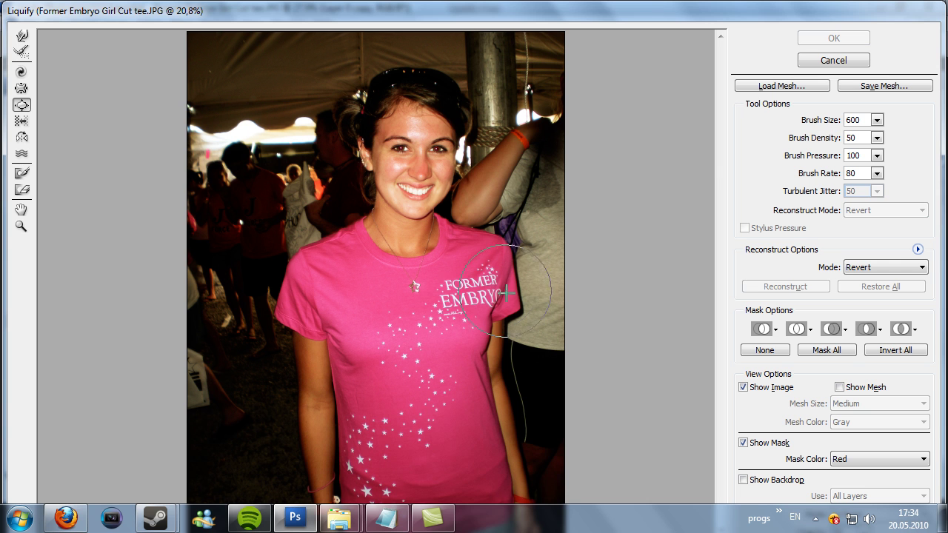
{"action": "left_click_drag", "start_coordinate": [459, 326], "coordinate": [468, 333]}
{"action": "key", "text": "ctrl+z"}
{"action": "left_click", "coordinate": [476, 338]}
{"action": "key", "text": "ctrl+z"}
{"action": "left_click", "coordinate": [472, 322]}
{"action": "key", "text": "ctrl+z"}
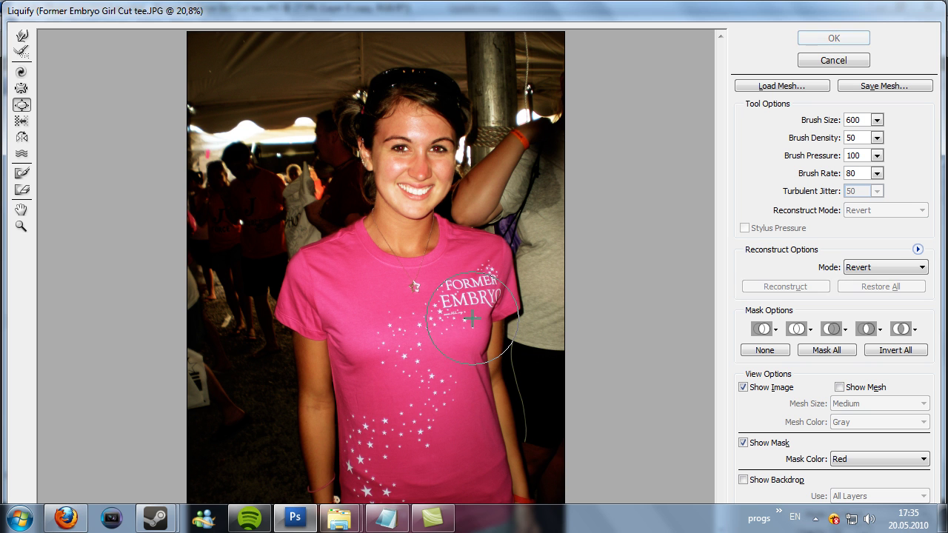
{"action": "left_click", "coordinate": [471, 319]}
{"action": "key", "text": "ctrl+z"}
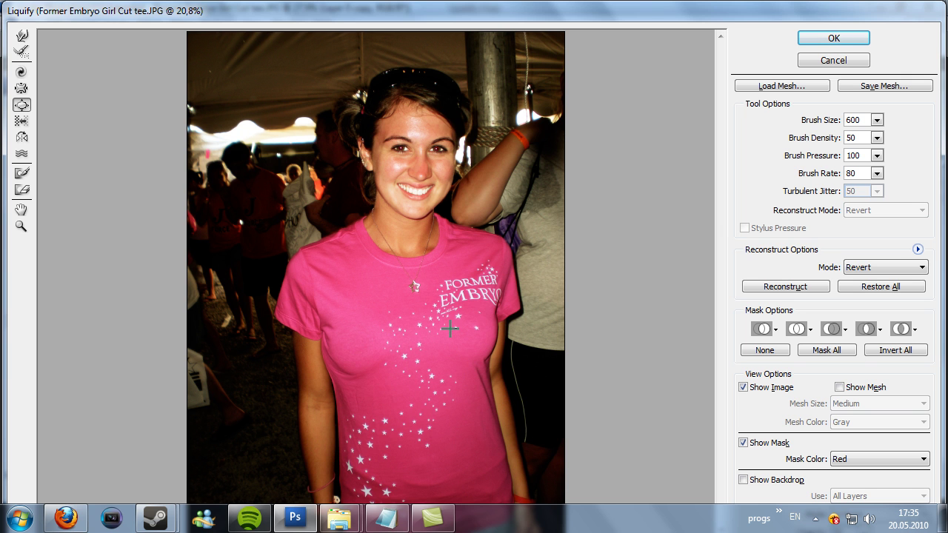
Select the Pucker tool, apply the Liquify result, and hide the copy to compare
{"action": "left_click", "coordinate": [21, 89]}
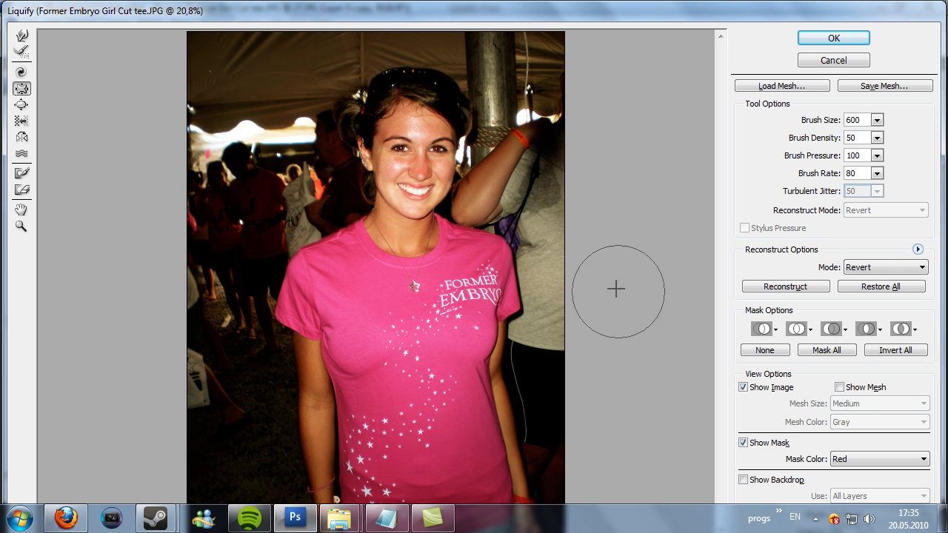
{"action": "left_click", "coordinate": [833, 37]}
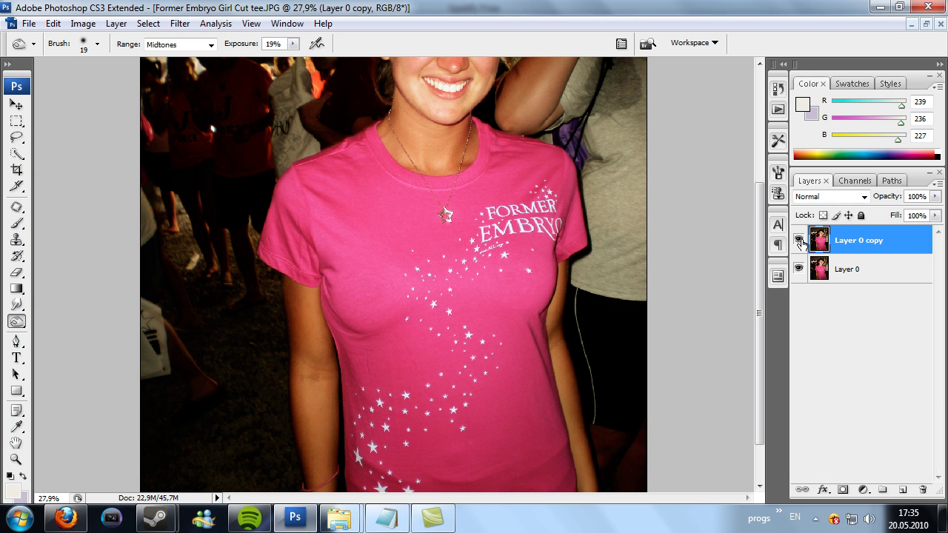
{"action": "left_click", "coordinate": [798, 241]}
Show the liquified copy, merge it down into Layer 0, and open the Actions list
{"action": "left_click", "coordinate": [799, 241]}
{"action": "left_click", "coordinate": [799, 240]}
{"action": "right_click", "coordinate": [838, 246]}
{"action": "left_click", "coordinate": [740, 459]}
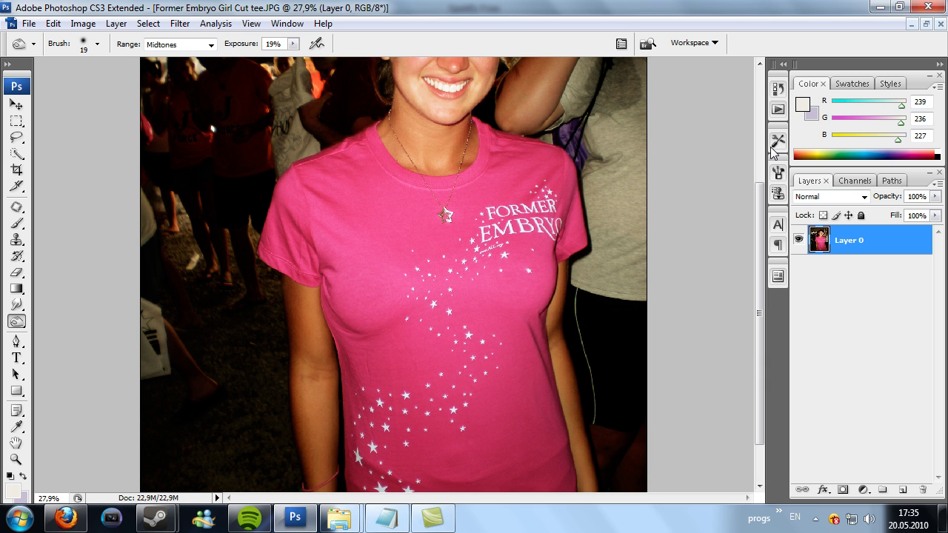
{"action": "left_click", "coordinate": [777, 109]}
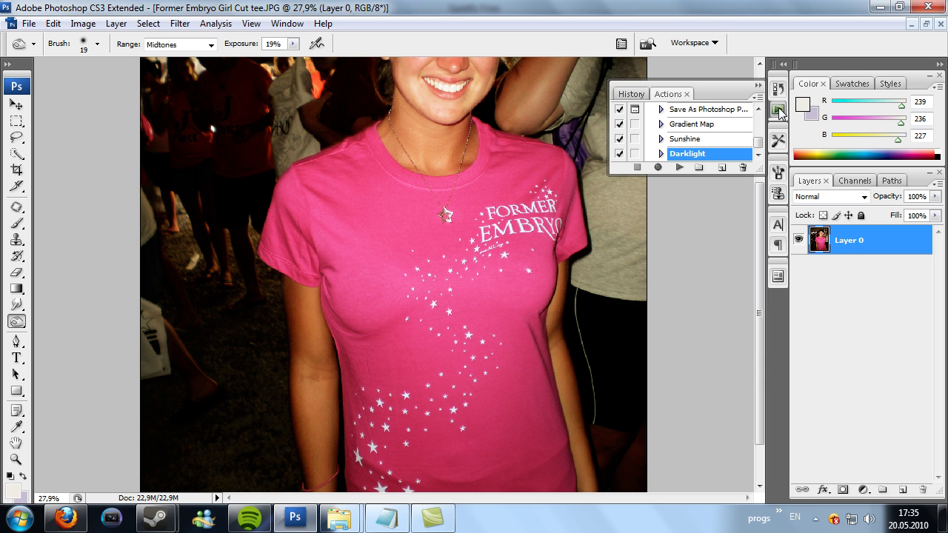
Play the Darklight action to add Levels, Curves and Brightness/Contrast layers
{"action": "left_click", "coordinate": [678, 168]}
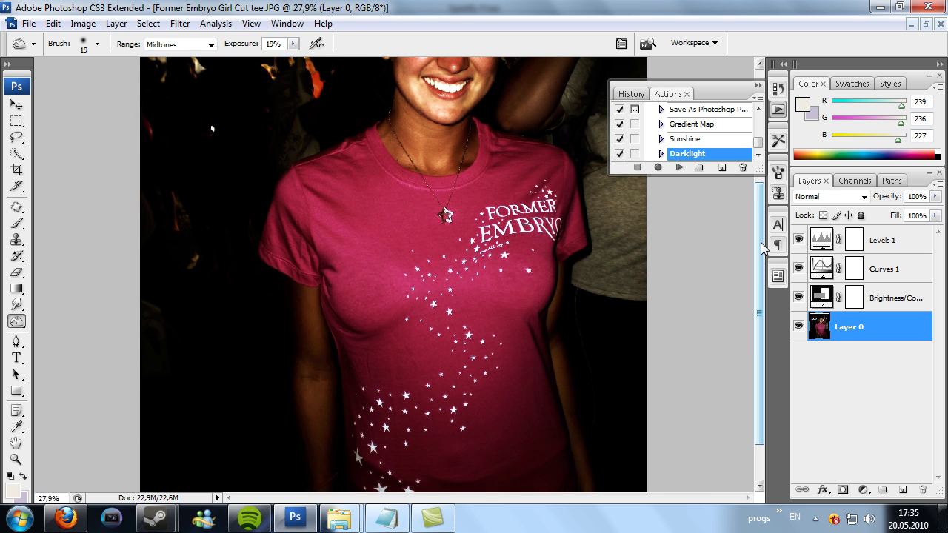
{"action": "left_click_drag", "start_coordinate": [760, 242], "coordinate": [761, 214]}
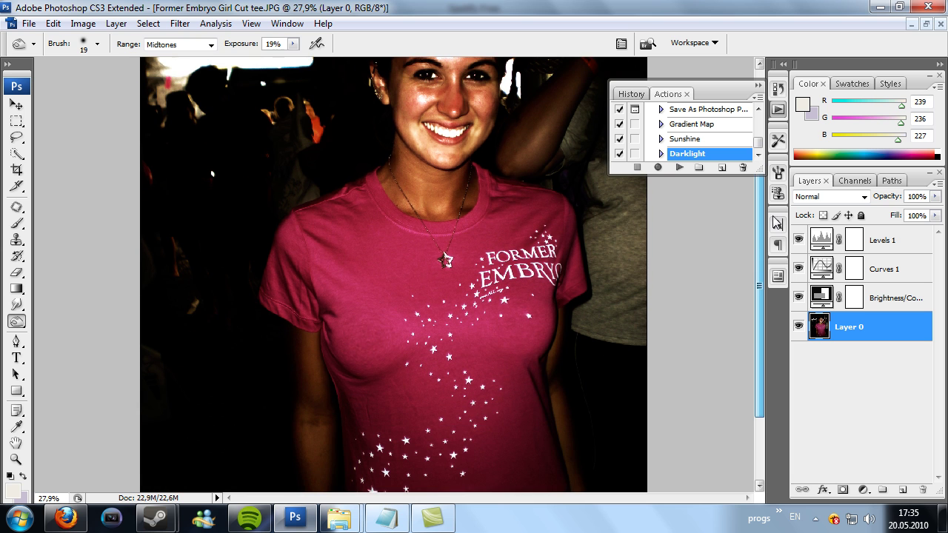
{"action": "left_click", "coordinate": [757, 87]}
{"action": "scroll", "coordinate": [747, 194], "scroll_direction": "up", "scroll_amount": 4}
{"action": "scroll", "coordinate": [747, 194], "scroll_direction": "down", "scroll_amount": 4}
{"action": "scroll", "coordinate": [747, 194], "scroll_direction": "up", "scroll_amount": 1}
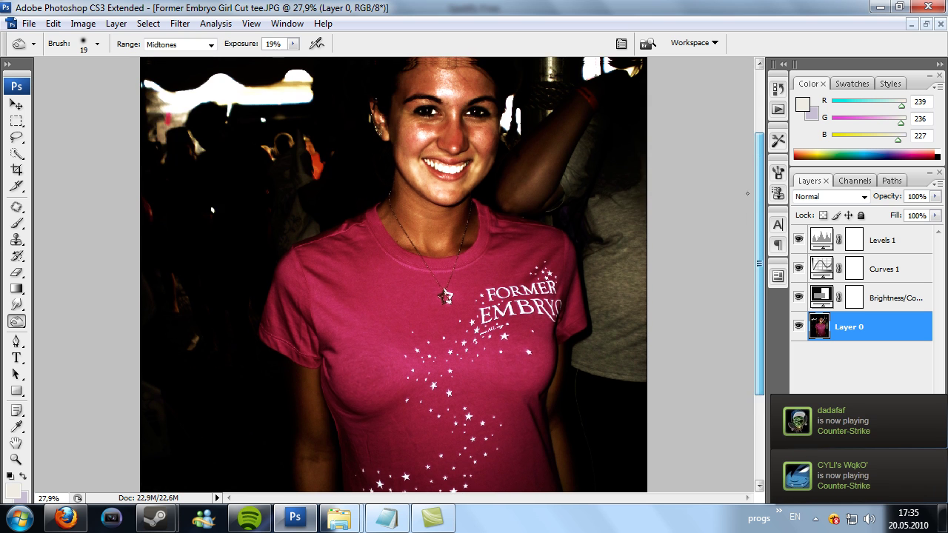
{"action": "scroll", "coordinate": [747, 194], "scroll_direction": "up", "scroll_amount": 3}
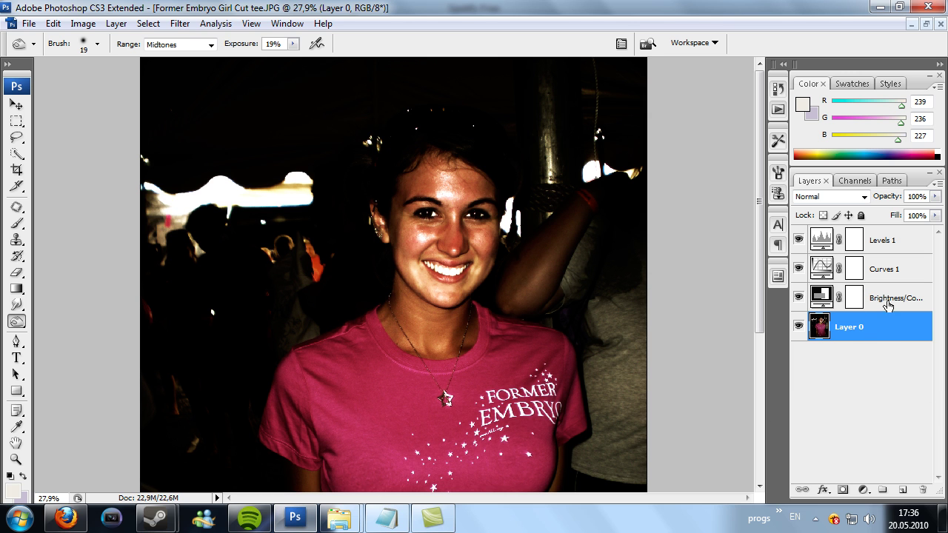
Toggle Brightness/Contrast, Curves and Levels off and on to compare, then select Layer 0
{"action": "left_click", "coordinate": [890, 298]}
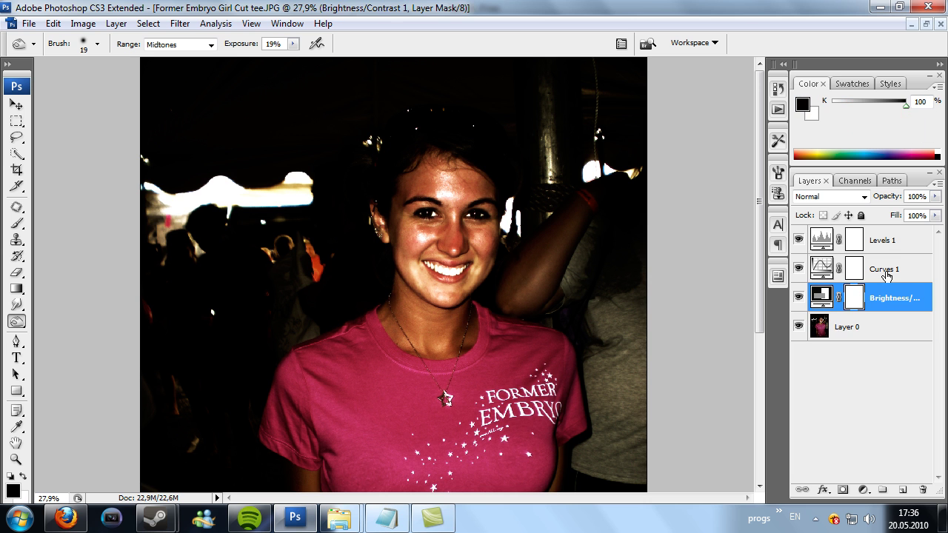
{"action": "left_click", "coordinate": [798, 298]}
{"action": "left_click", "coordinate": [798, 297]}
{"action": "left_click", "coordinate": [798, 268]}
{"action": "left_click", "coordinate": [798, 269]}
{"action": "left_click", "coordinate": [809, 244]}
{"action": "left_click", "coordinate": [798, 240]}
{"action": "left_click", "coordinate": [798, 240]}
{"action": "left_click", "coordinate": [859, 332]}
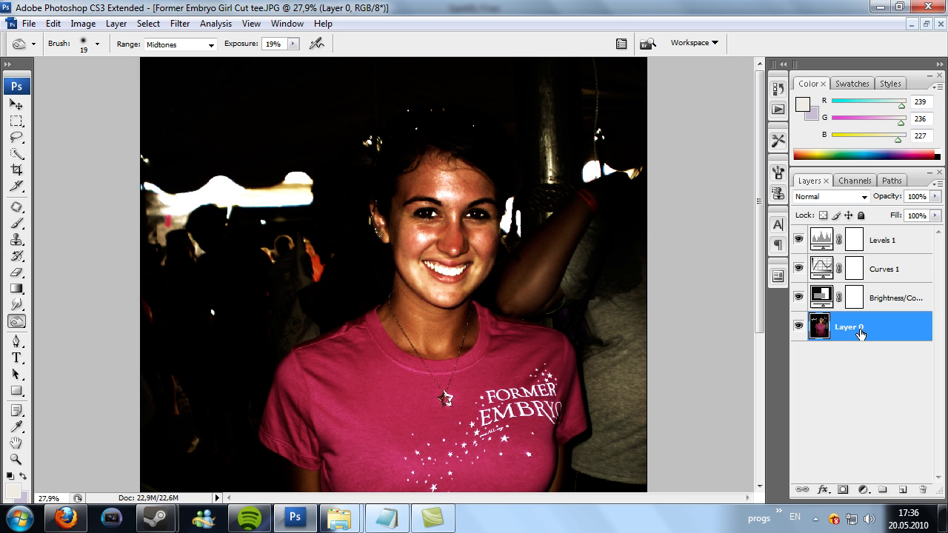
{"action": "left_click_drag", "start_coordinate": [766, 198], "coordinate": [766, 327]}
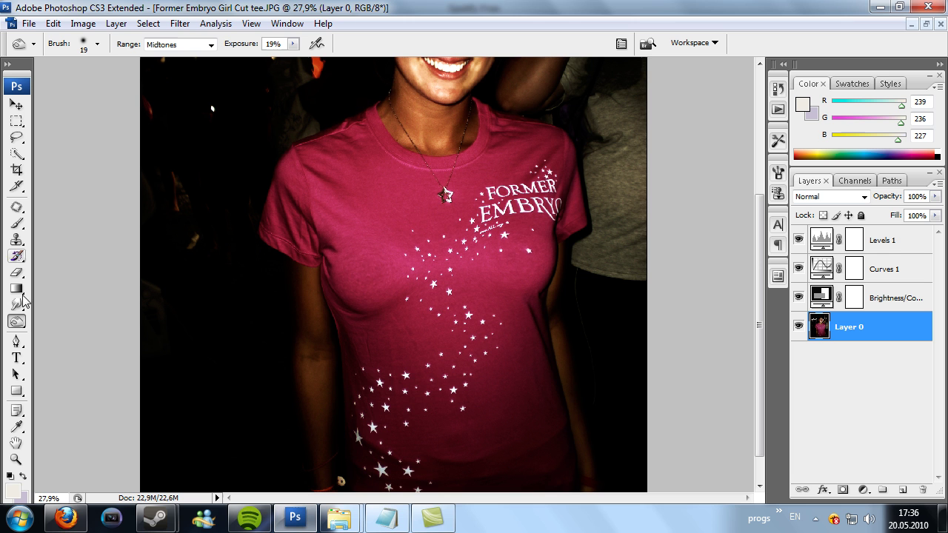
Set up the Dodge tool with a 96 px brush and exposure lowered to 10%
{"action": "left_click", "coordinate": [17, 323]}
{"action": "left_click", "coordinate": [52, 337]}
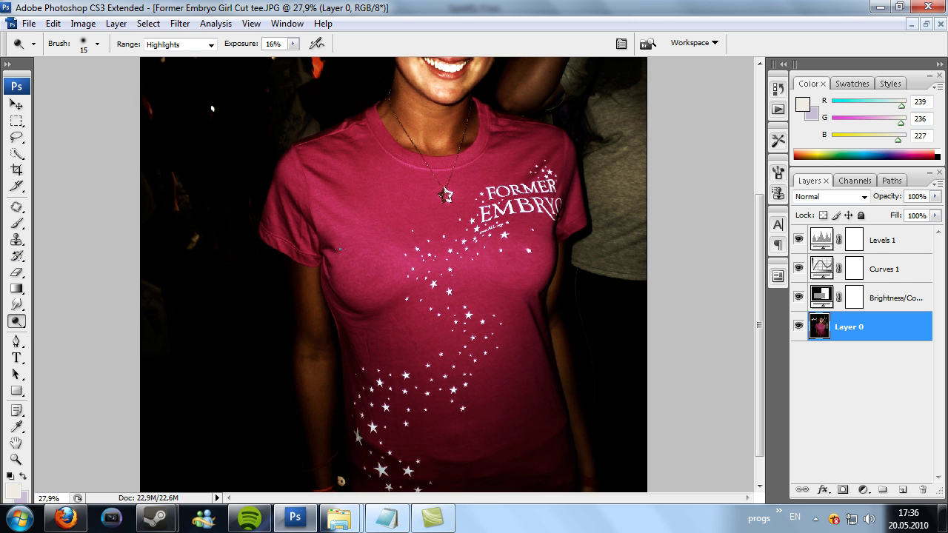
{"action": "left_click", "coordinate": [15, 325]}
{"action": "left_click", "coordinate": [51, 323]}
{"action": "right_click", "coordinate": [411, 253]}
{"action": "left_click_drag", "start_coordinate": [416, 264], "coordinate": [434, 272]}
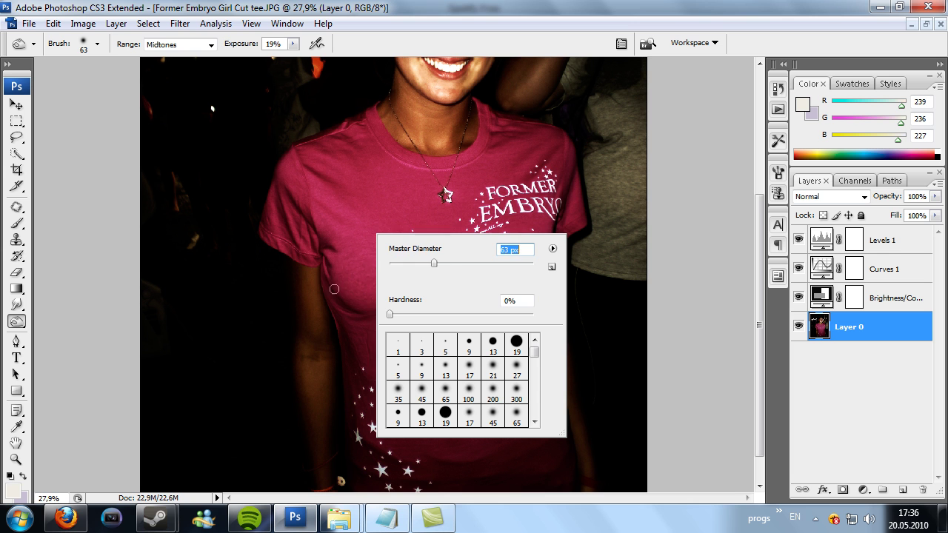
{"action": "left_click", "coordinate": [342, 296]}
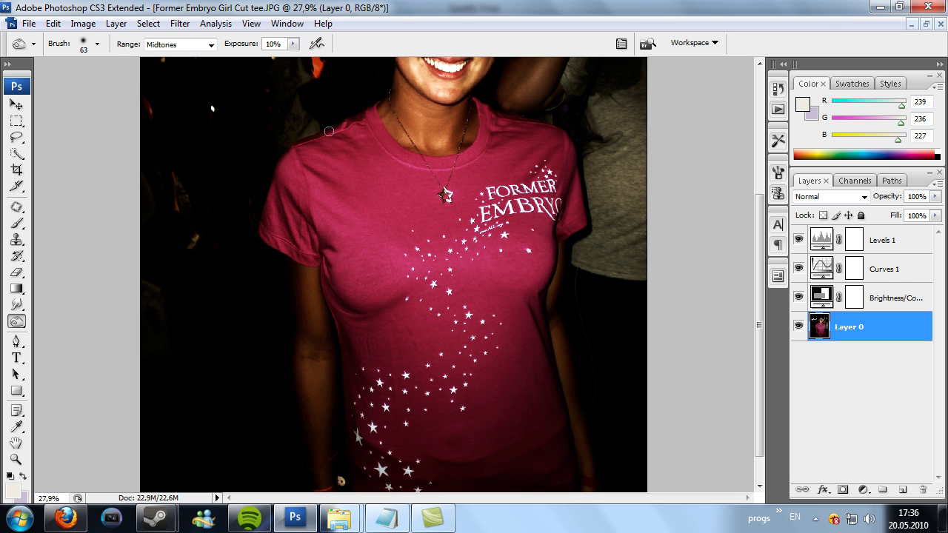
{"action": "right_click", "coordinate": [400, 246]}
{"action": "left_click_drag", "start_coordinate": [456, 274], "coordinate": [489, 274]}
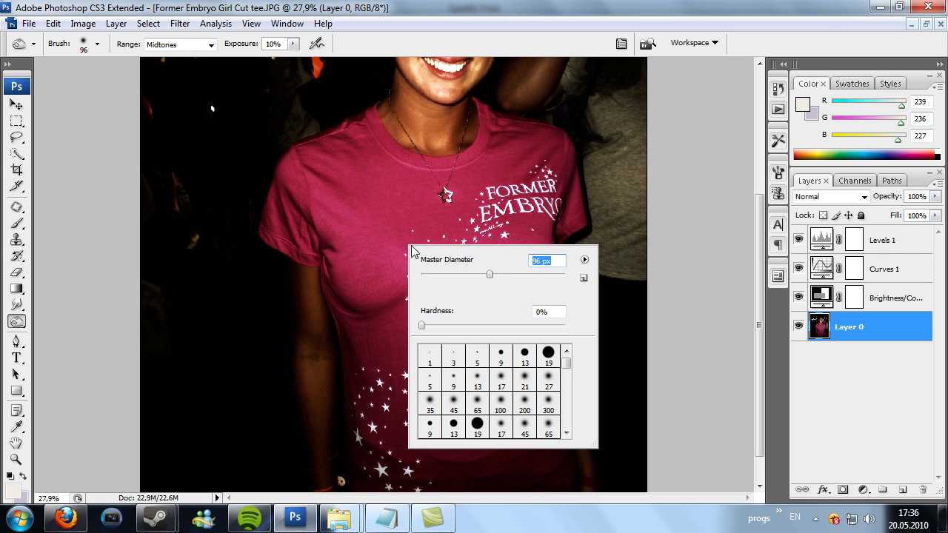
{"action": "key", "text": "Return"}
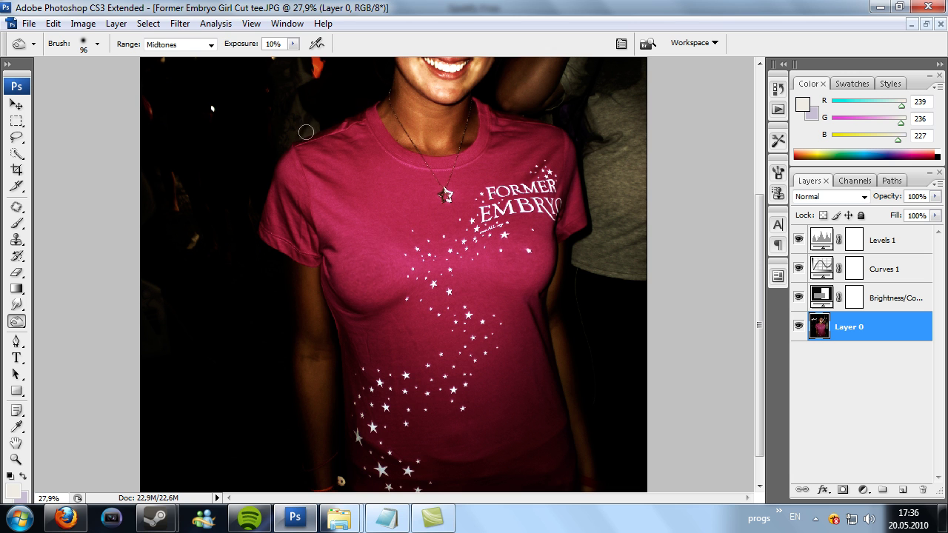
{"action": "left_click_drag", "start_coordinate": [238, 47], "coordinate": [240, 47]}
{"action": "left_click_drag", "start_coordinate": [248, 48], "coordinate": [246, 49]}
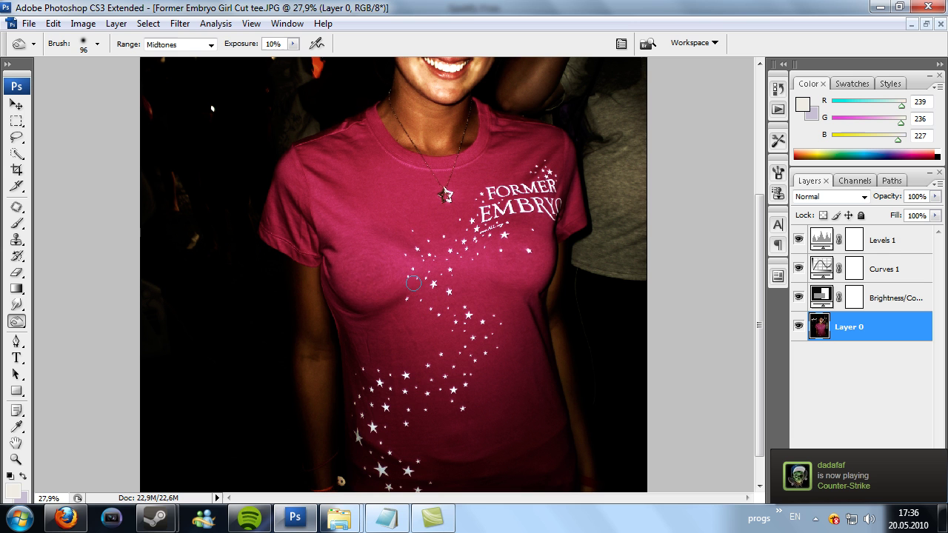
Switch to the Burn tool with 8% exposure and a 106 px brush
{"action": "left_click", "coordinate": [16, 321]}
{"action": "left_click", "coordinate": [60, 333]}
{"action": "right_click", "coordinate": [382, 259]}
{"action": "left_click_drag", "start_coordinate": [425, 295], "coordinate": [463, 294]}
{"action": "key", "text": "Return"}
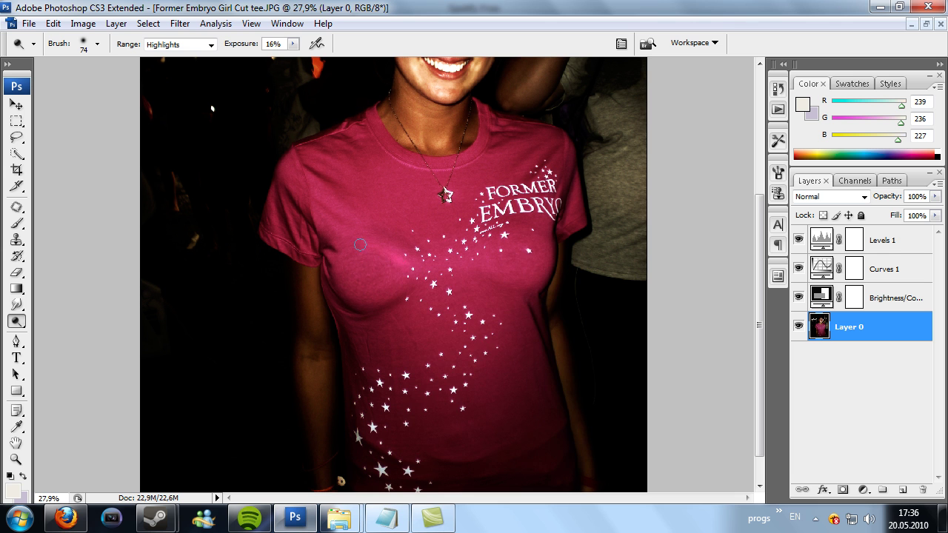
{"action": "left_click_drag", "start_coordinate": [239, 44], "coordinate": [233, 44]}
{"action": "right_click", "coordinate": [407, 265]}
{"action": "left_click_drag", "start_coordinate": [474, 294], "coordinate": [497, 294]}
{"action": "key", "text": "Return"}
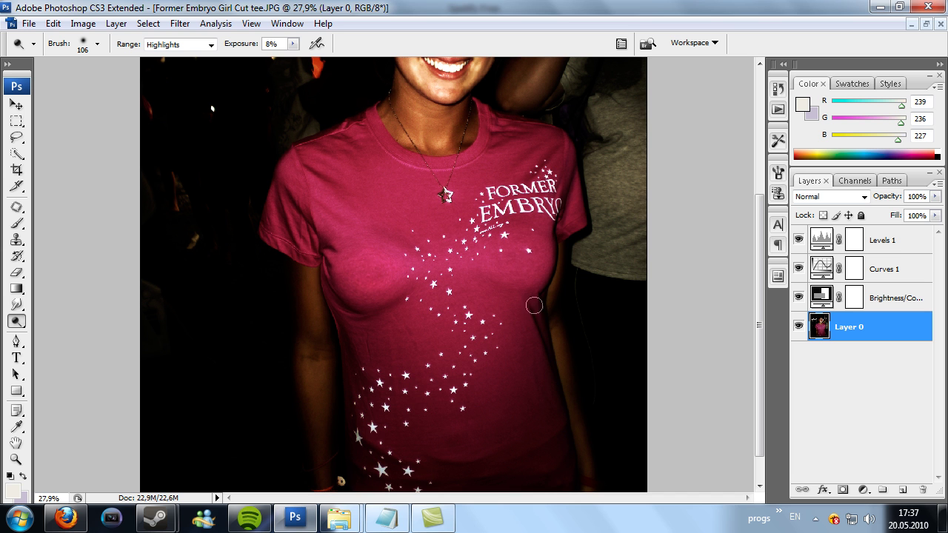
{"action": "scroll", "coordinate": [527, 289], "scroll_direction": "down", "scroll_amount": 2}
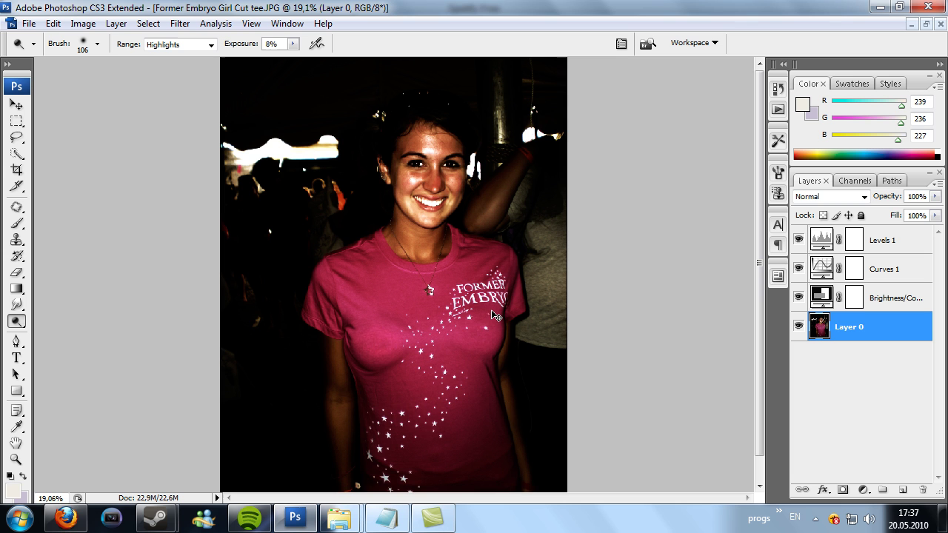
Enlarge the burn brush to 411 px and darken the pink shirt with one broad stroke
{"action": "right_click", "coordinate": [389, 339]}
{"action": "left_click_drag", "start_coordinate": [481, 325], "coordinate": [521, 324]}
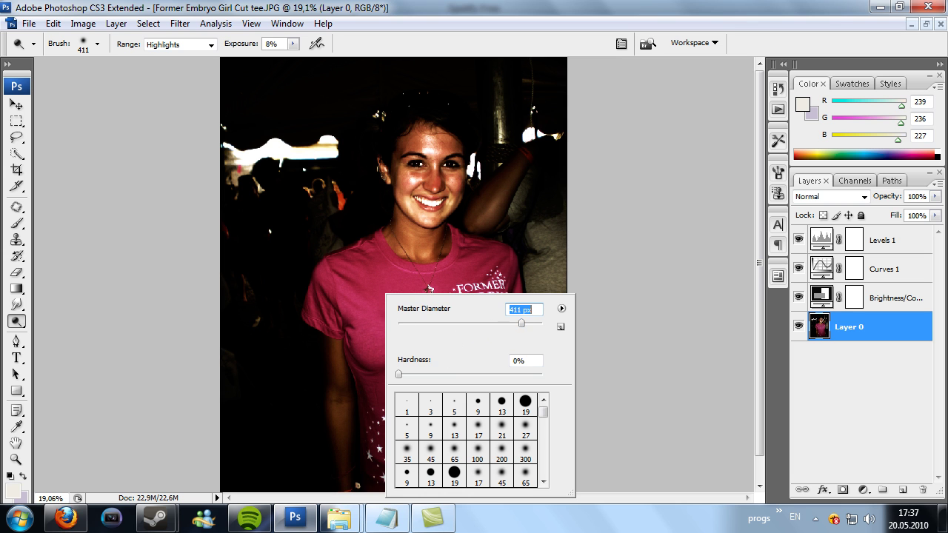
{"action": "left_click", "coordinate": [369, 342]}
{"action": "left_click_drag", "start_coordinate": [470, 343], "coordinate": [485, 326]}
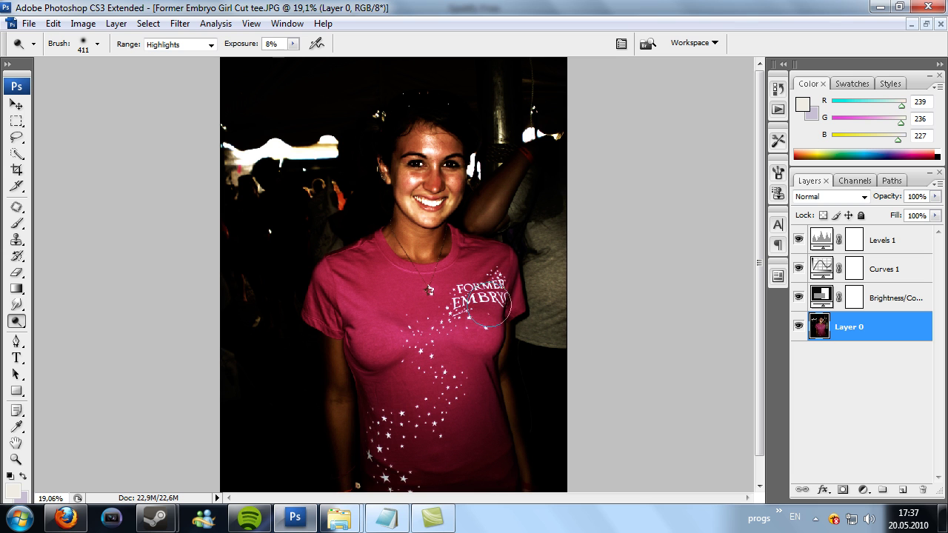